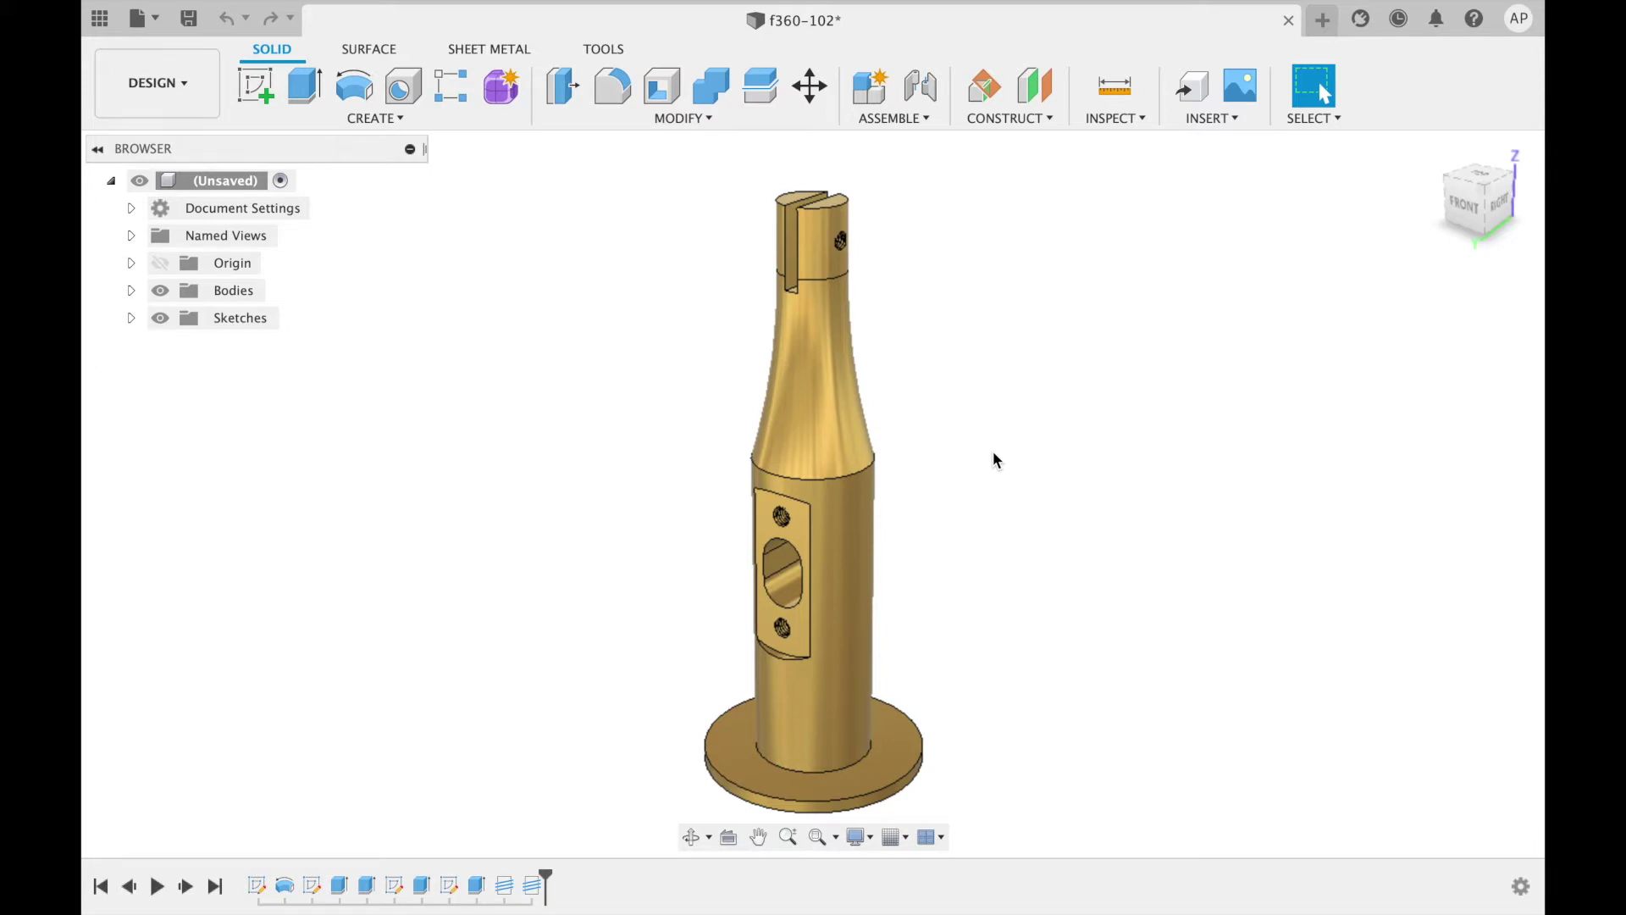
Start a new Standard component, trying External before settling on Internal.
click(399, 124)
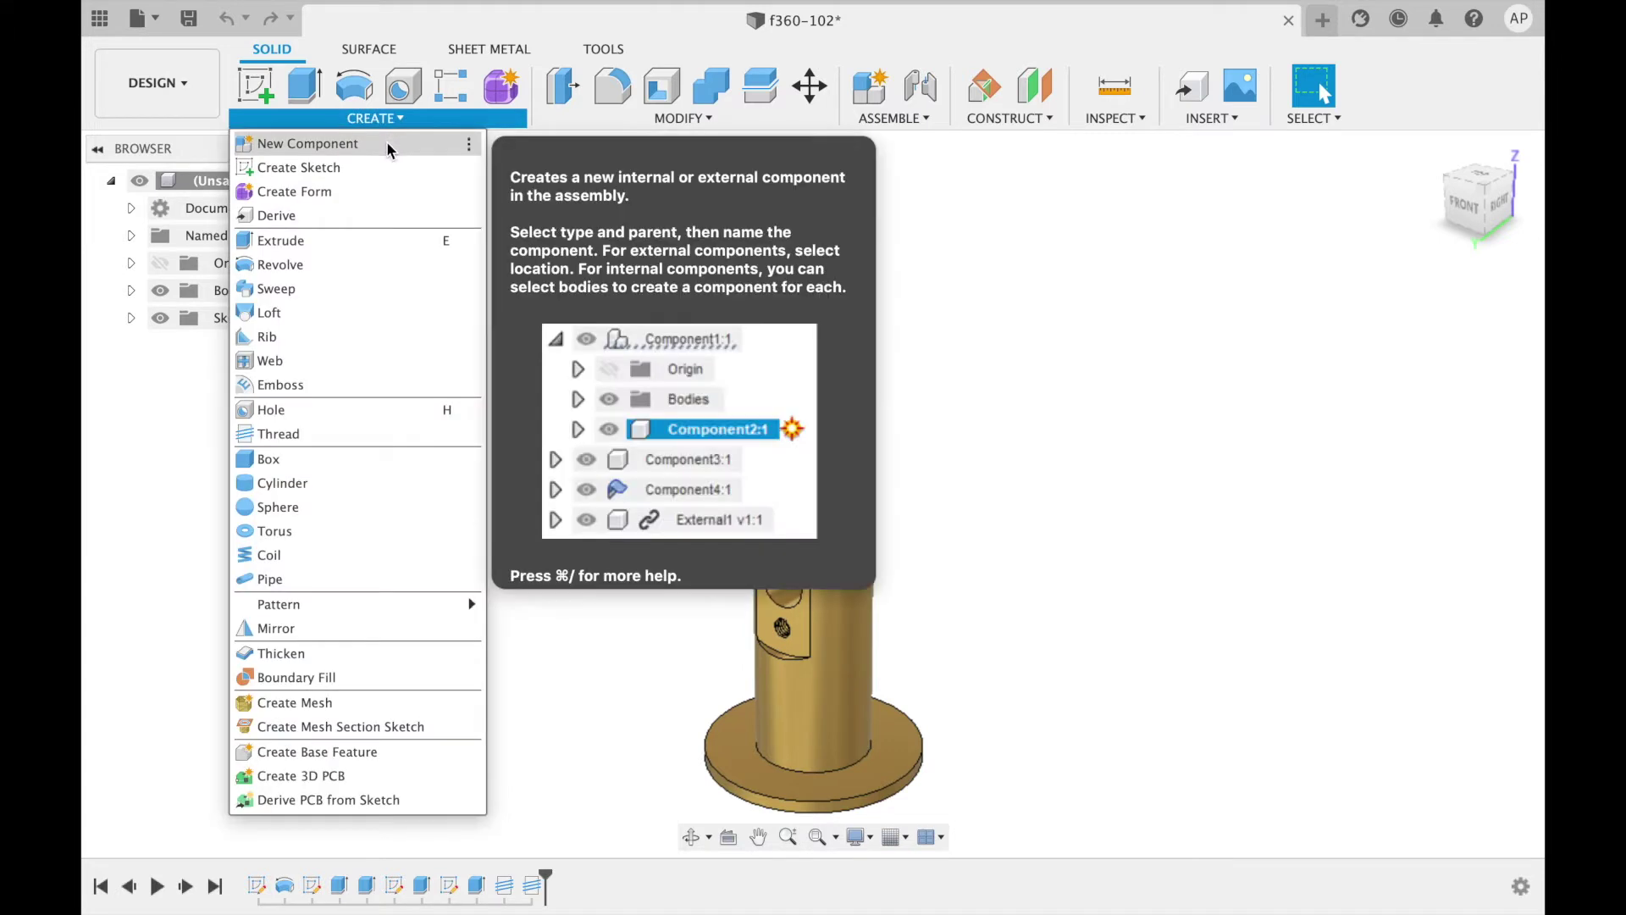
click(387, 141)
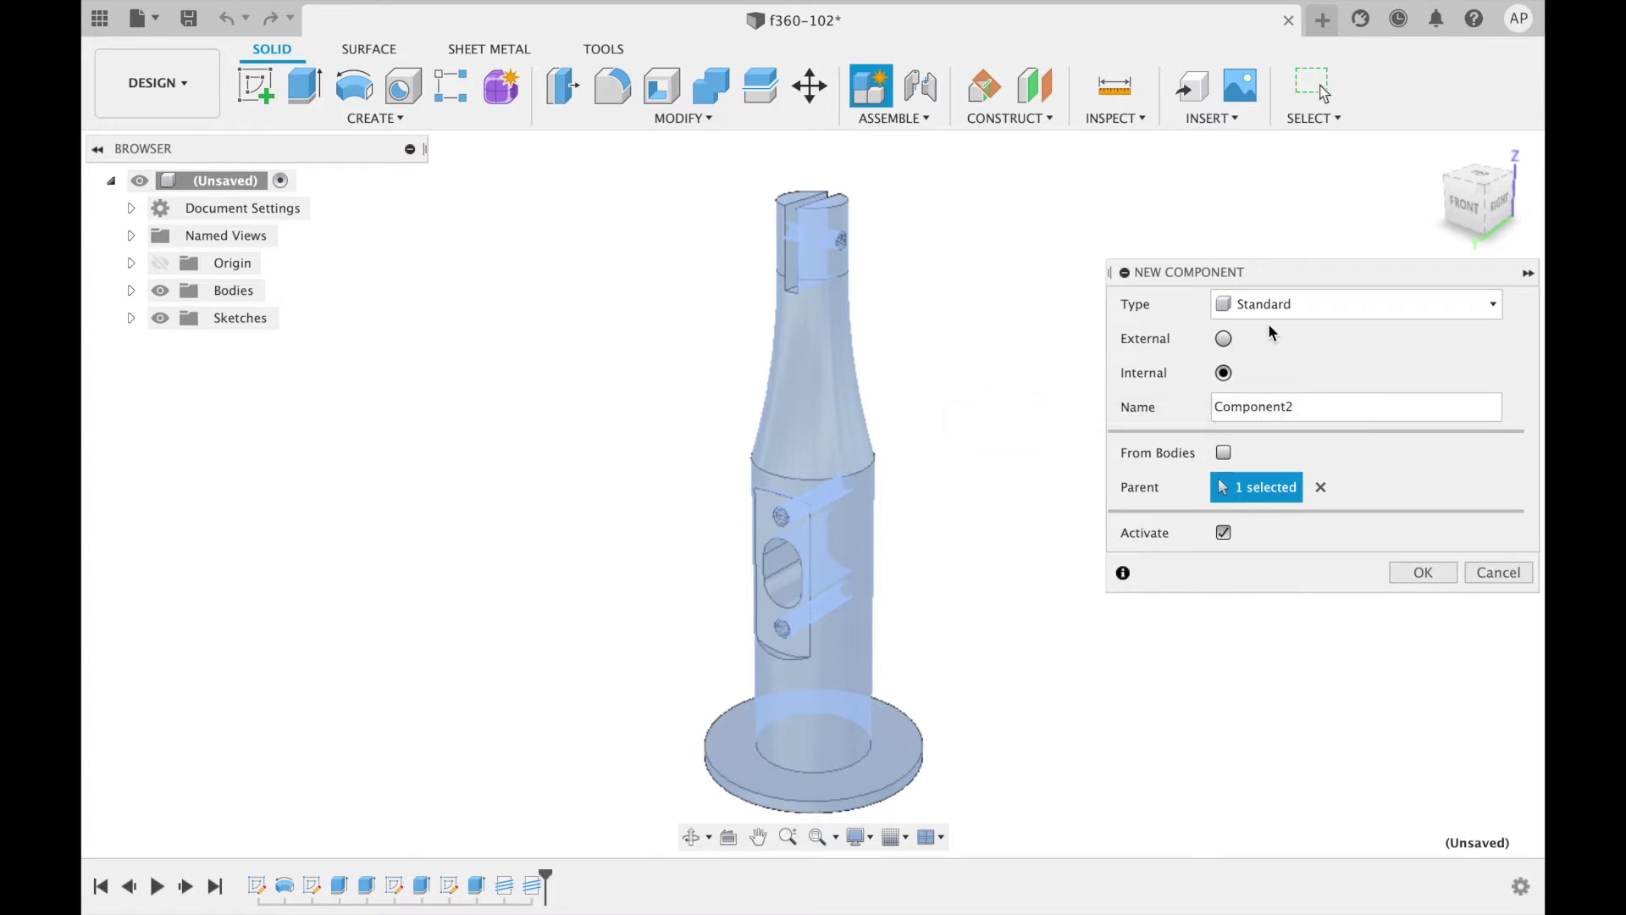
click(1295, 309)
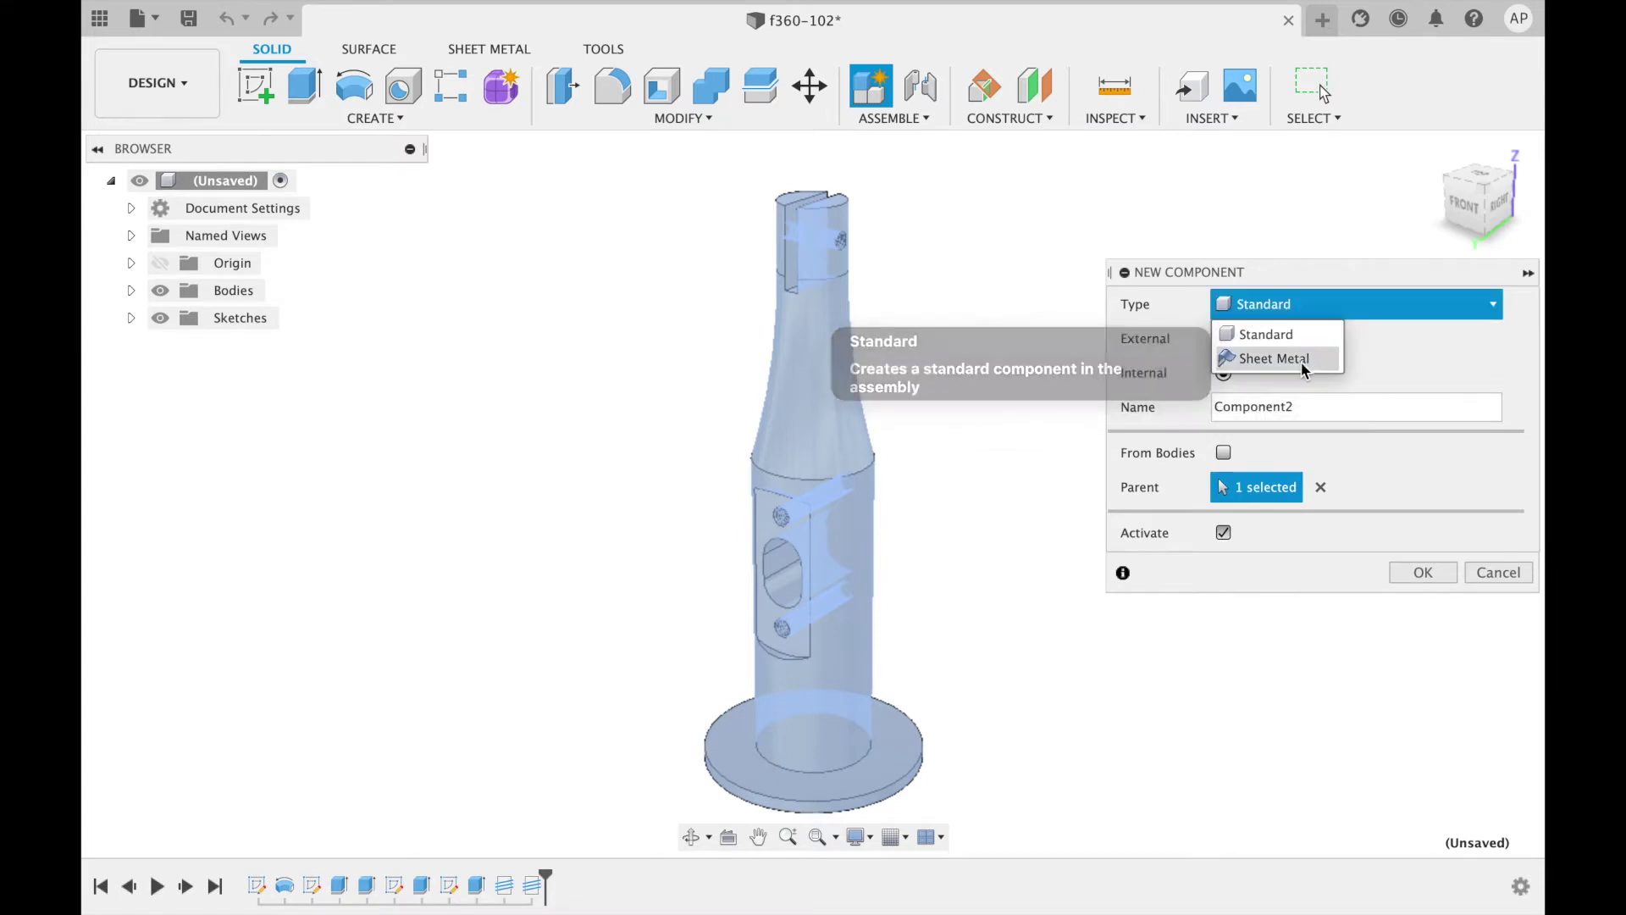
click(1319, 320)
click(1223, 338)
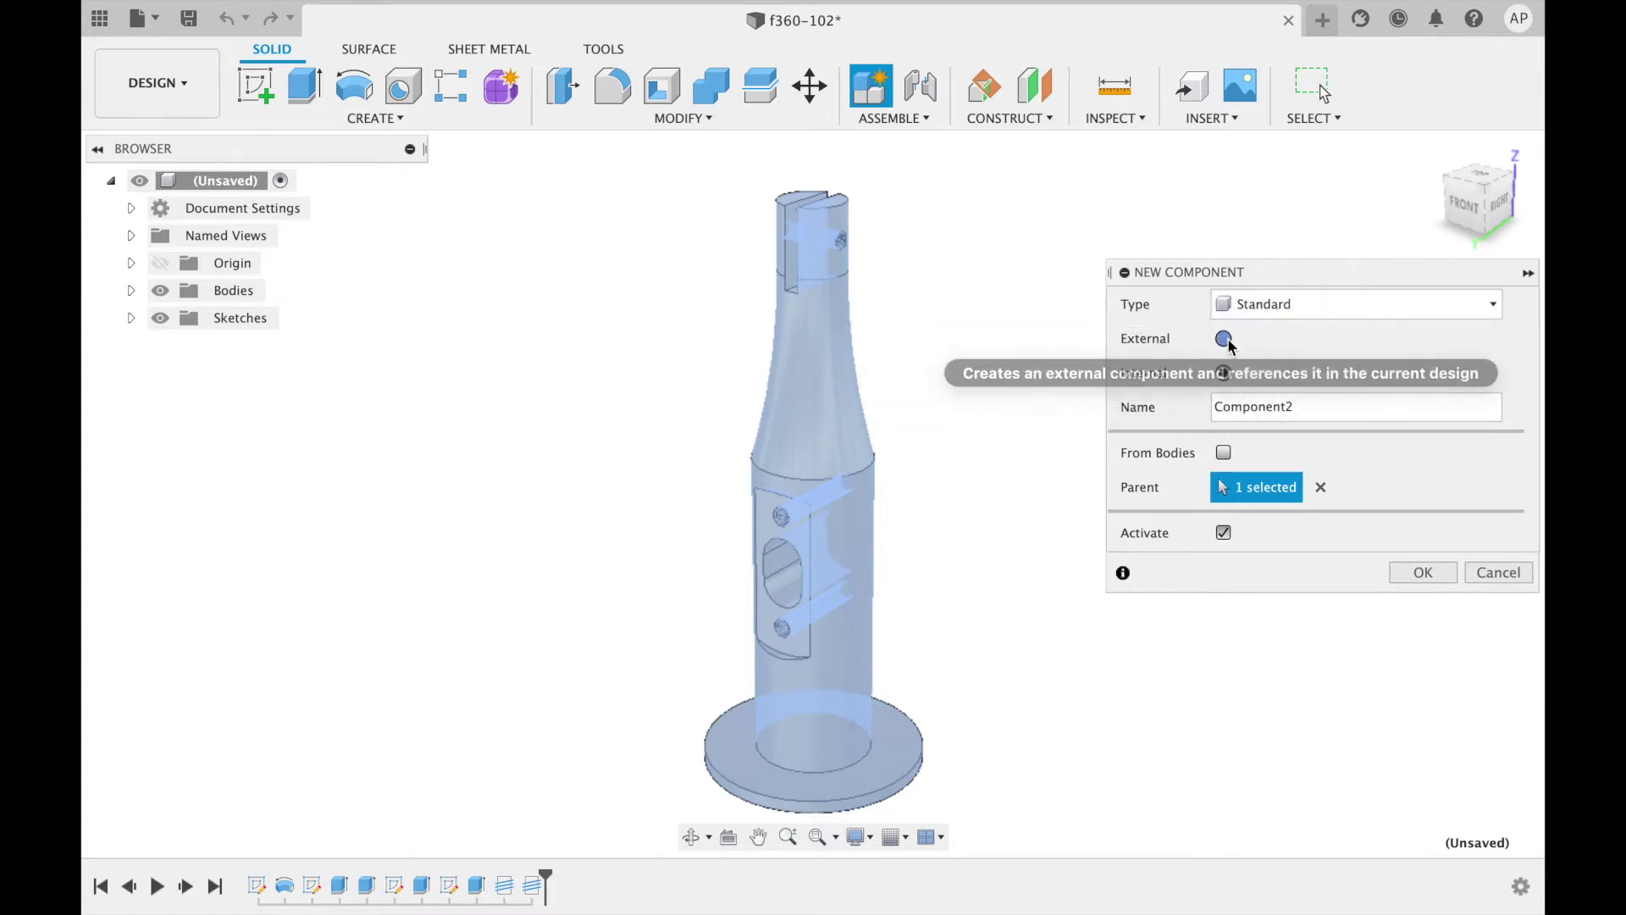
click(1200, 372)
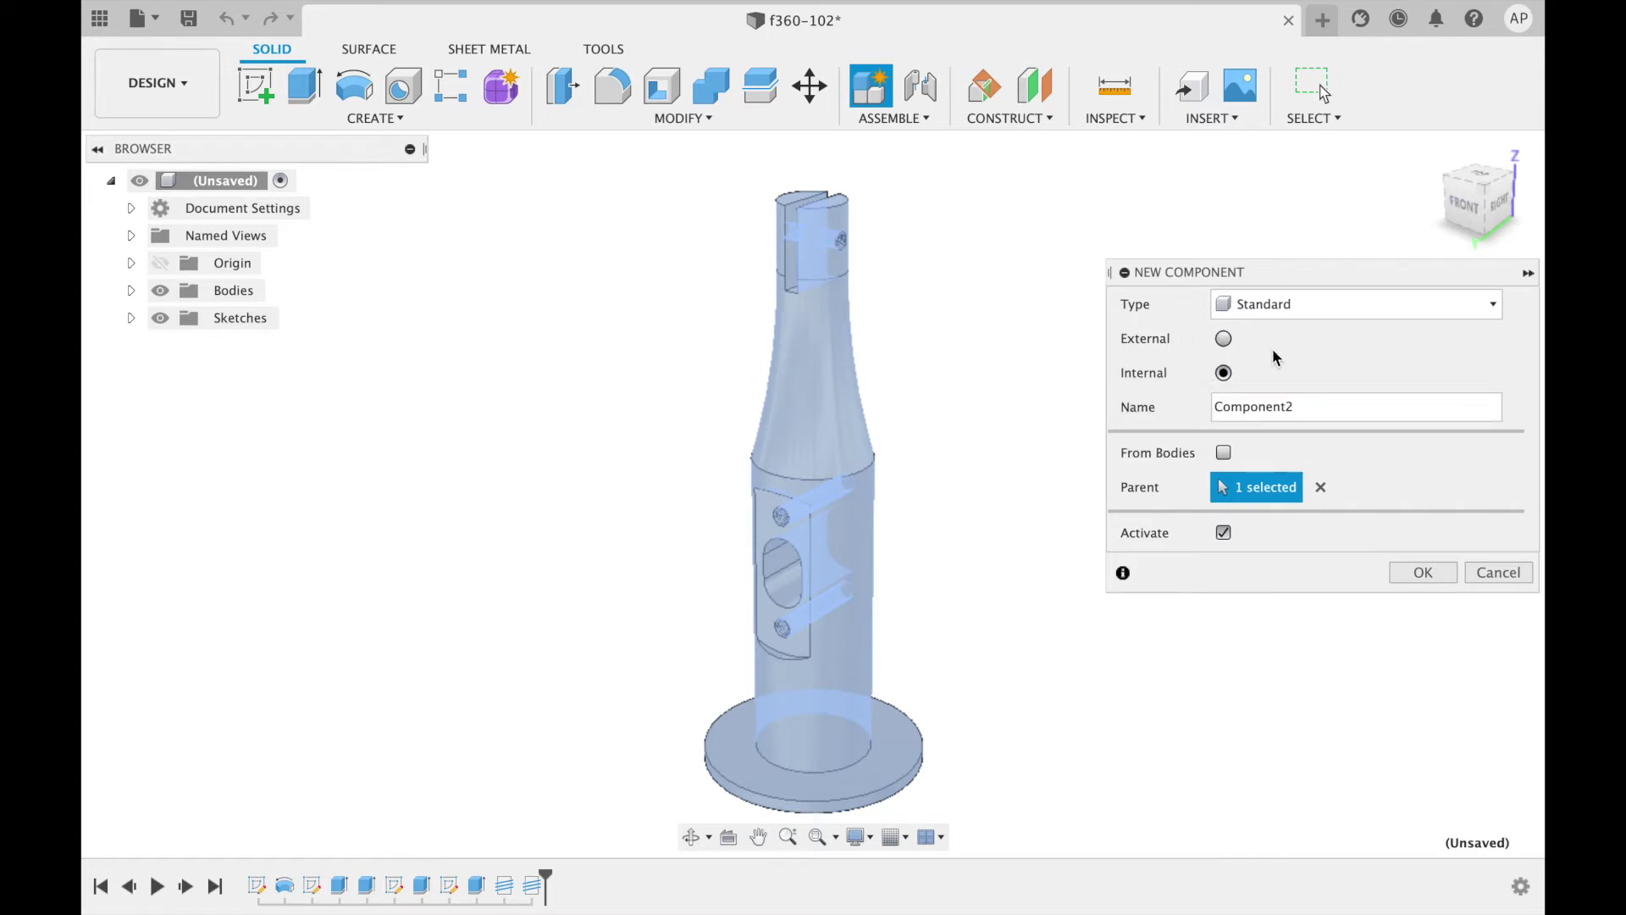
Rename the component to 'Name 1' and toggle From Bodies on, then off again.
click(1299, 407)
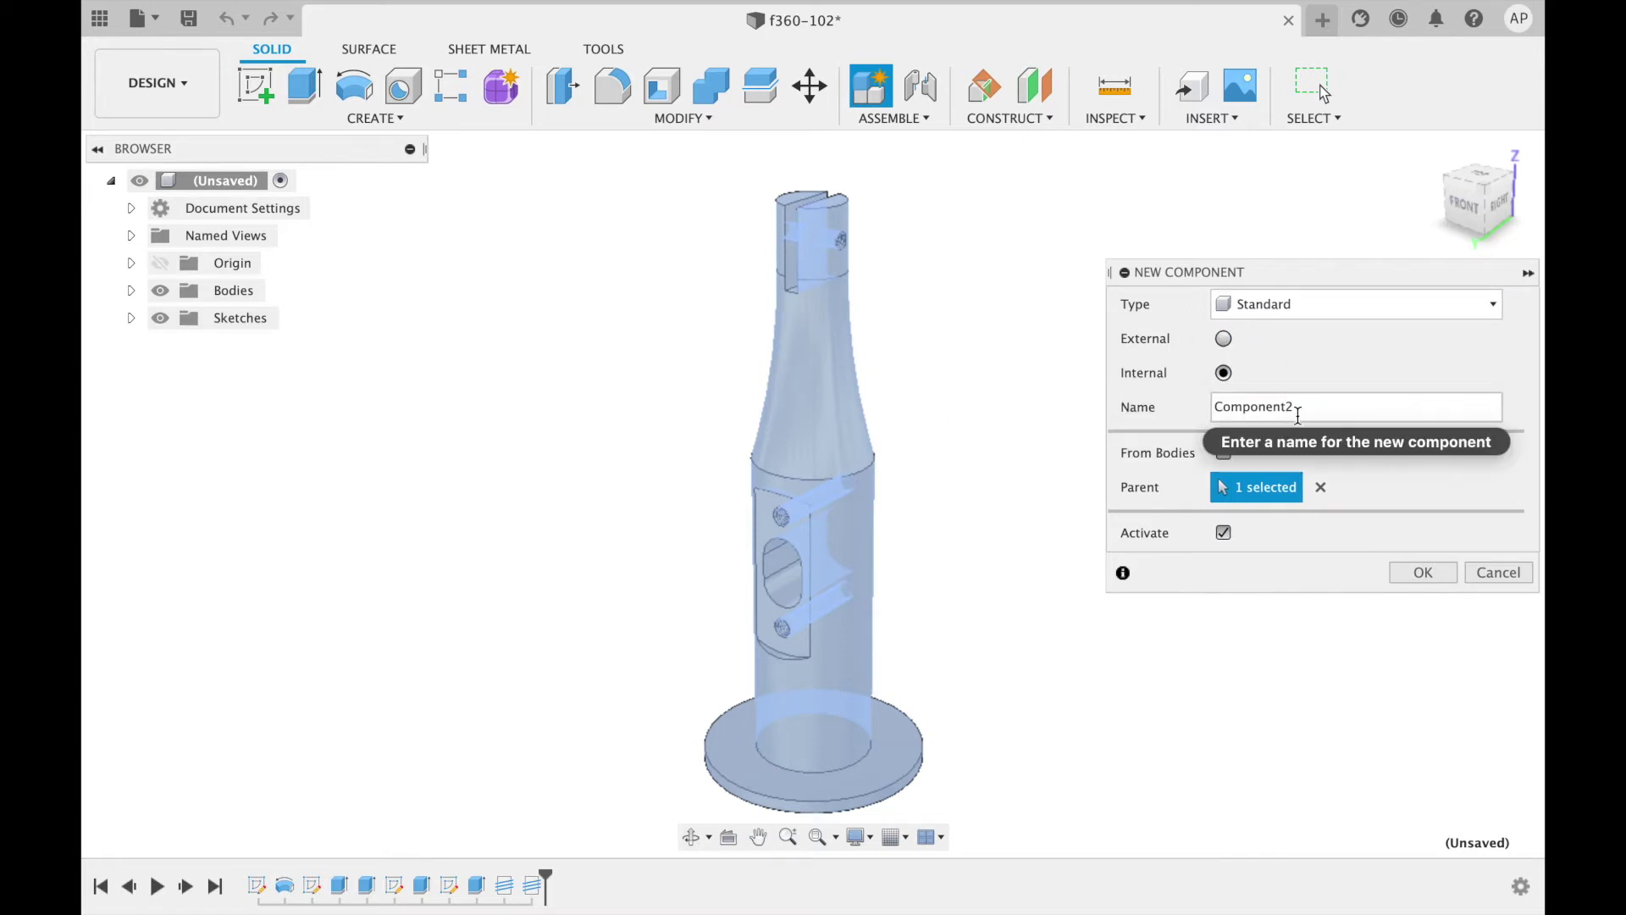
double_click(1299, 407)
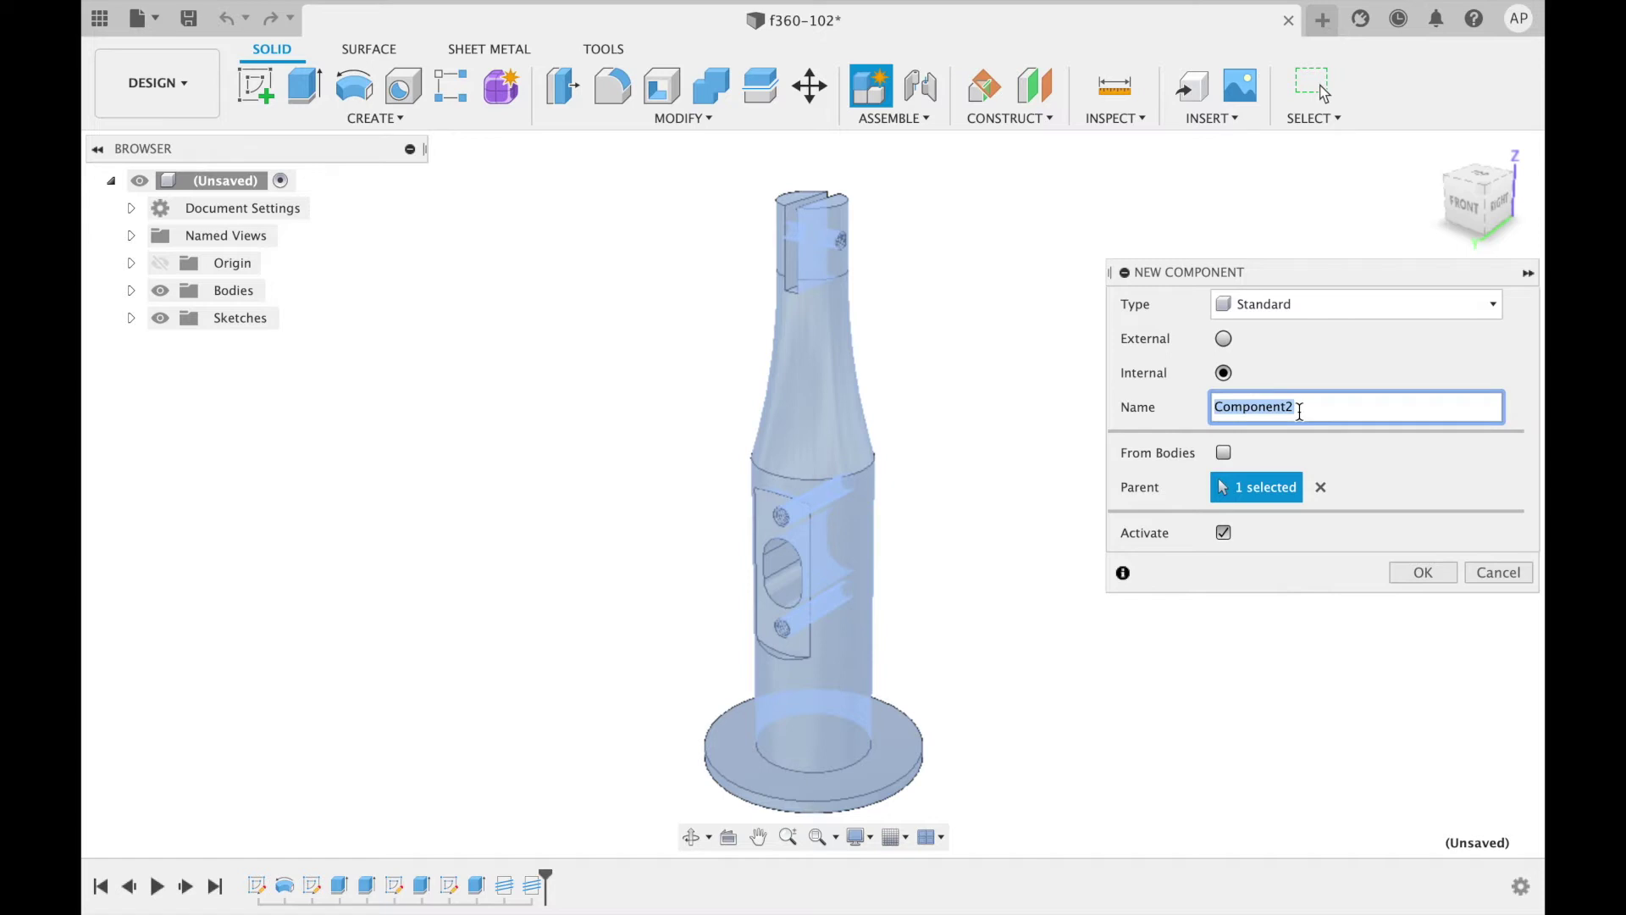
text(Name )
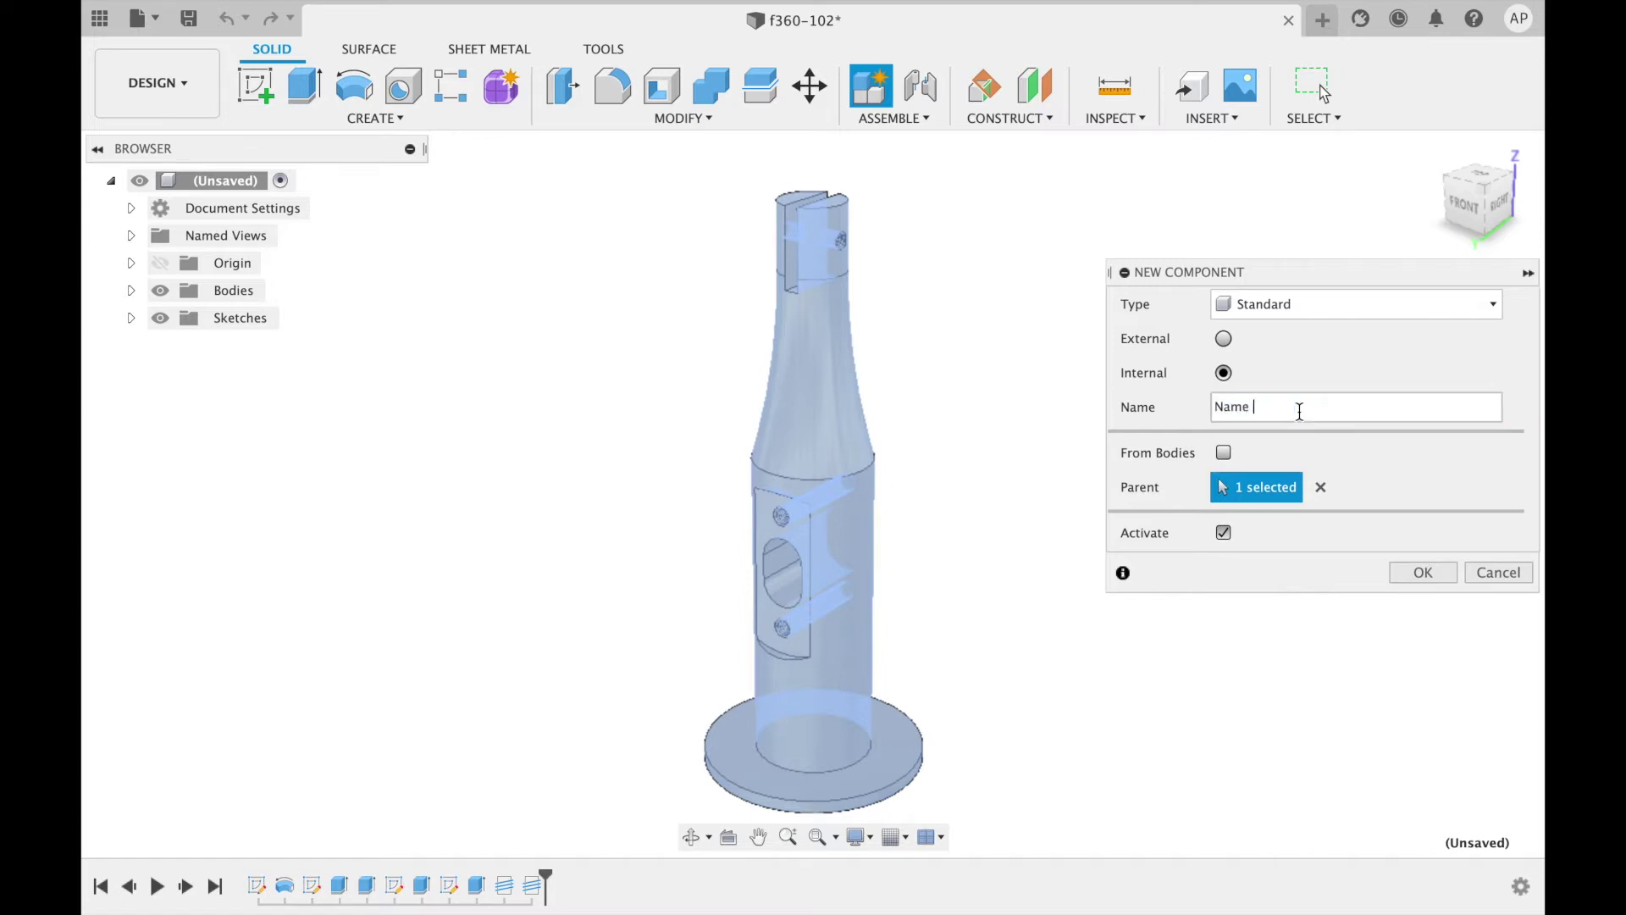
text(1)
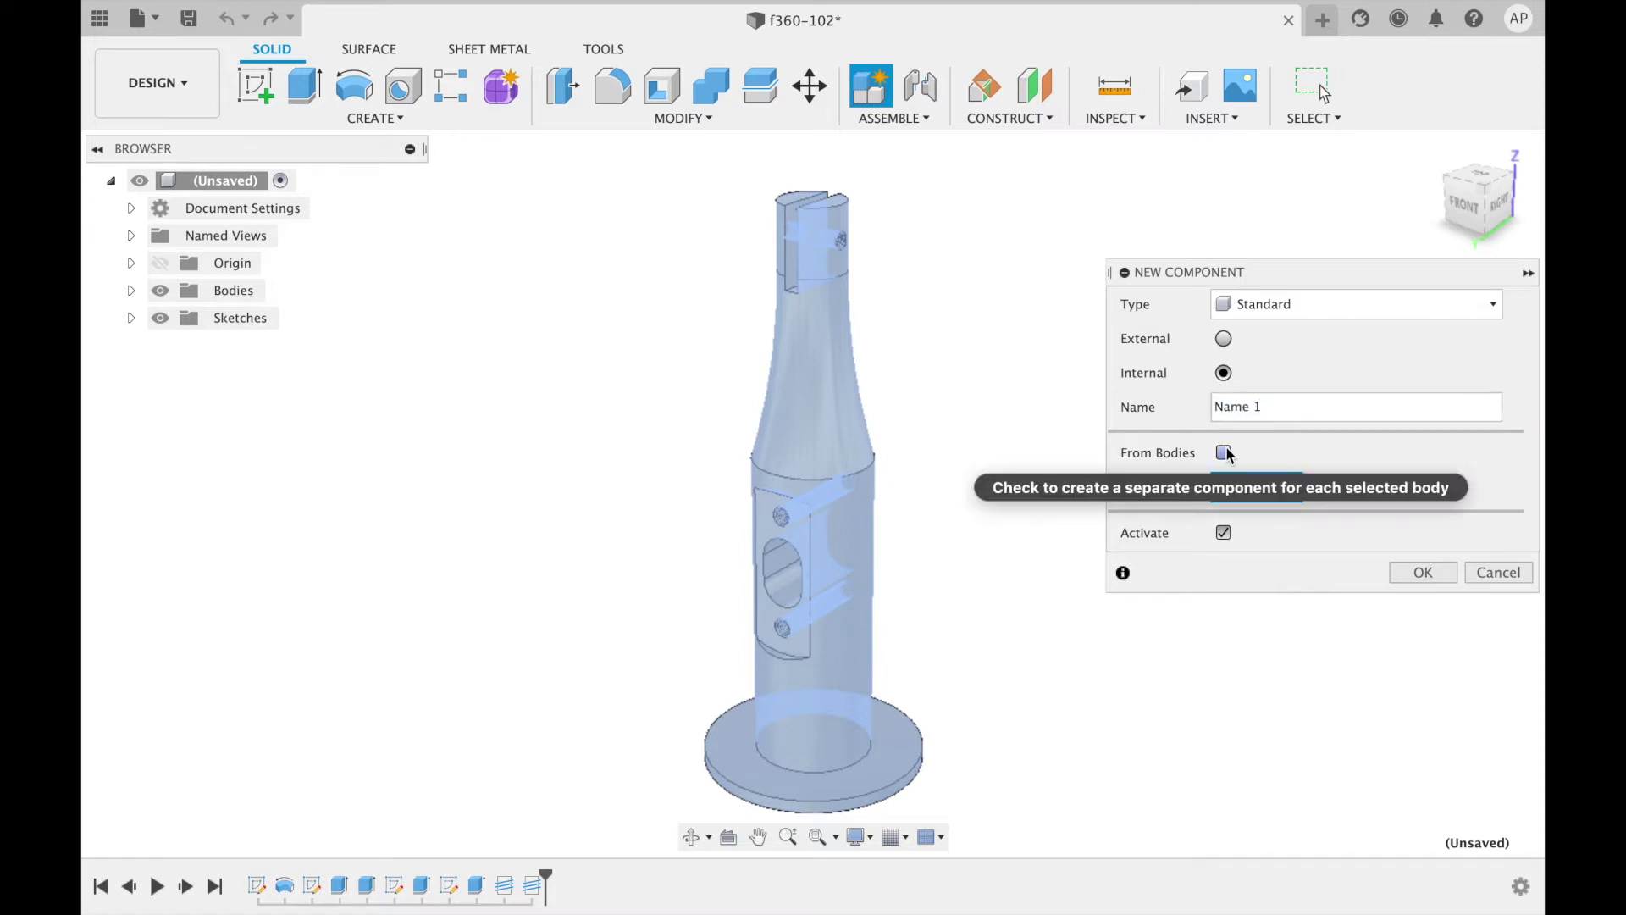
click(1224, 452)
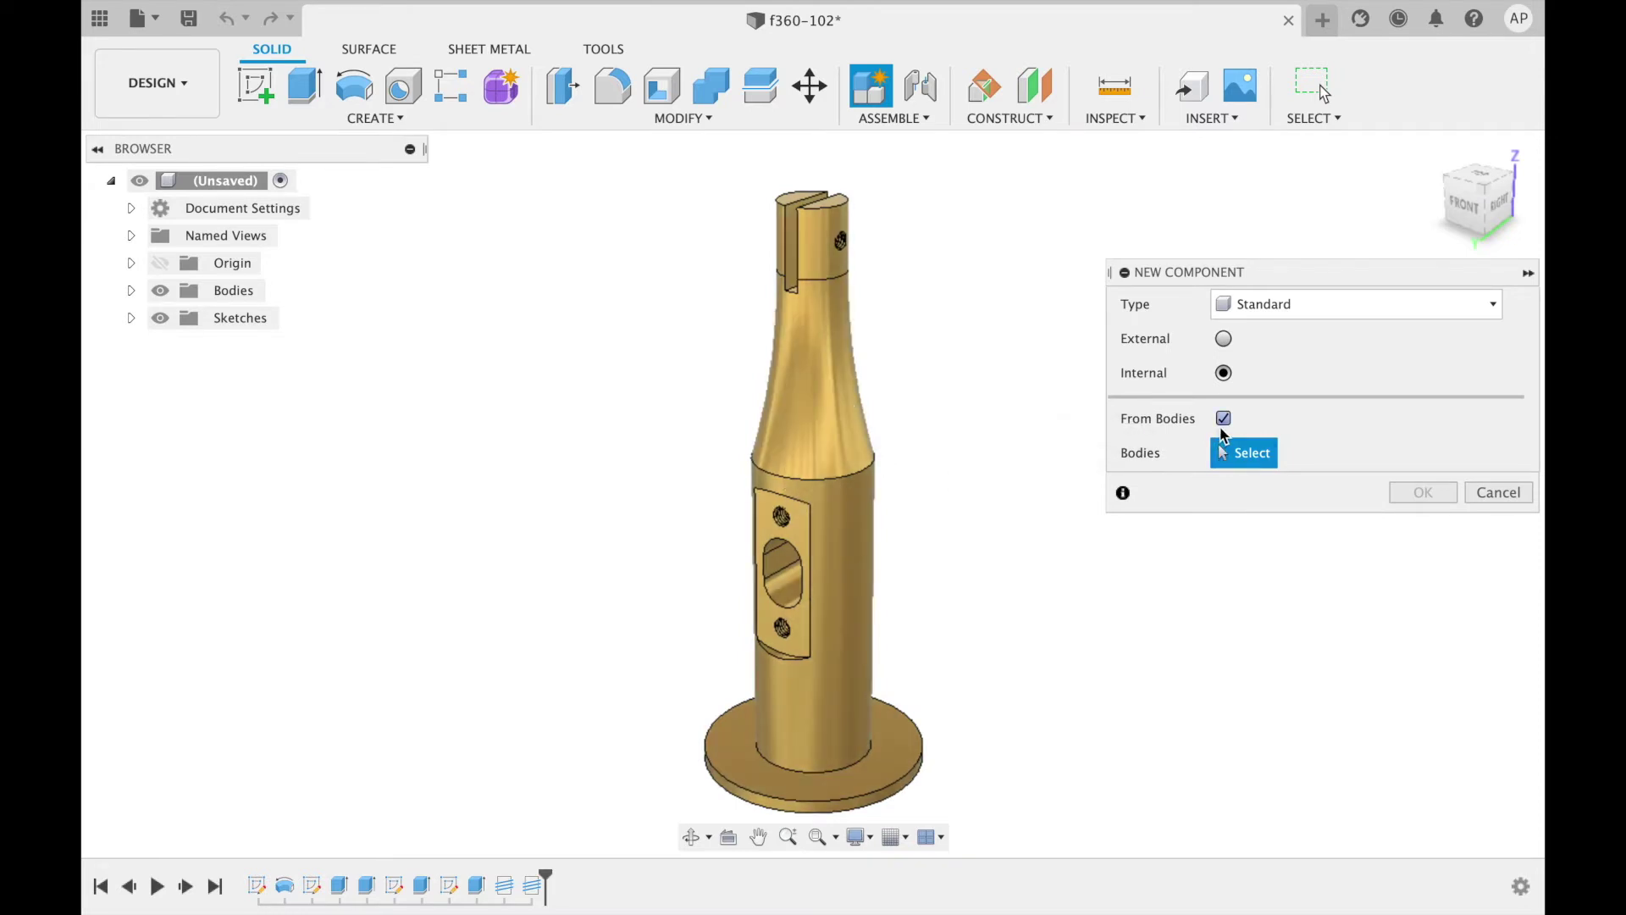
click(1224, 419)
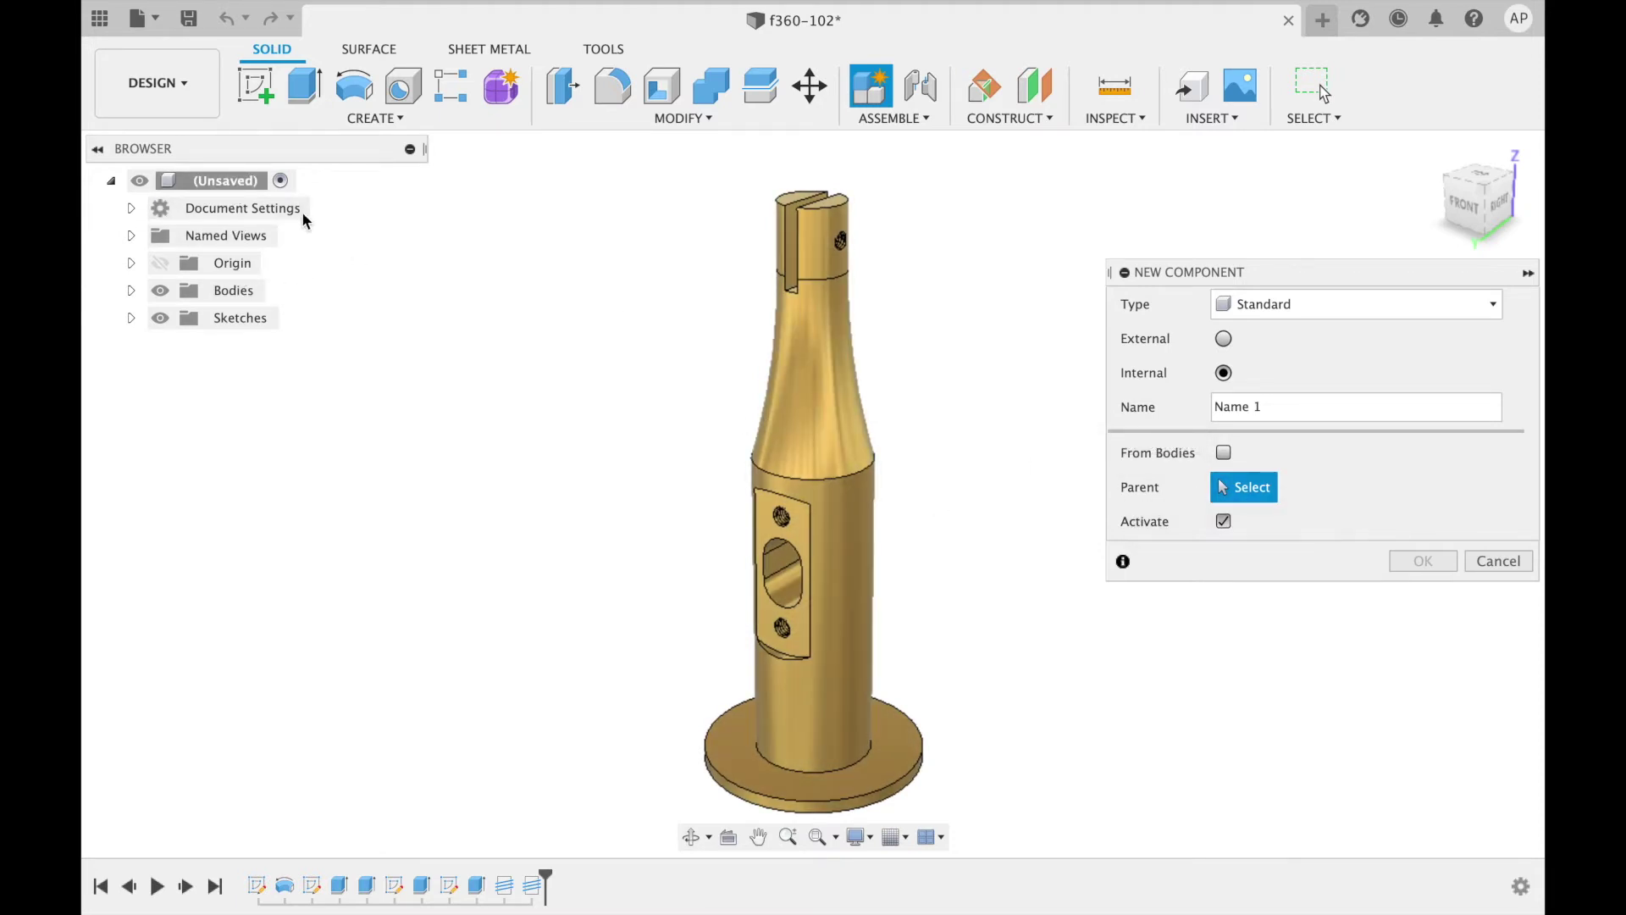
Try the root design as parent then clear it, toggle Activate off and on, and pick the holder as parent.
click(223, 181)
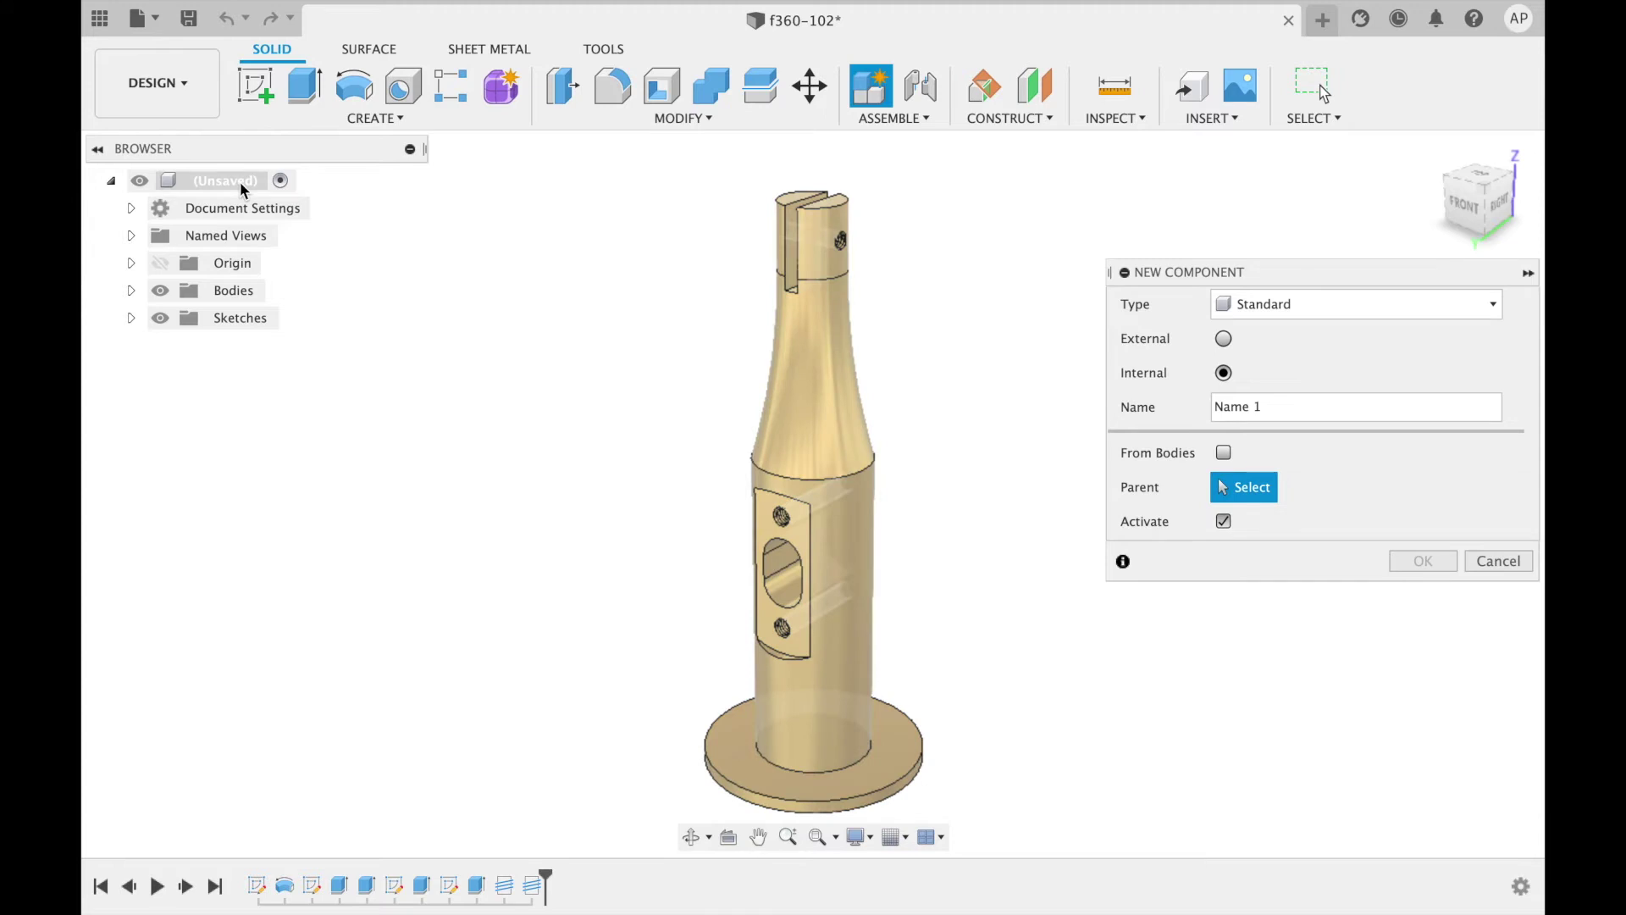
click(241, 182)
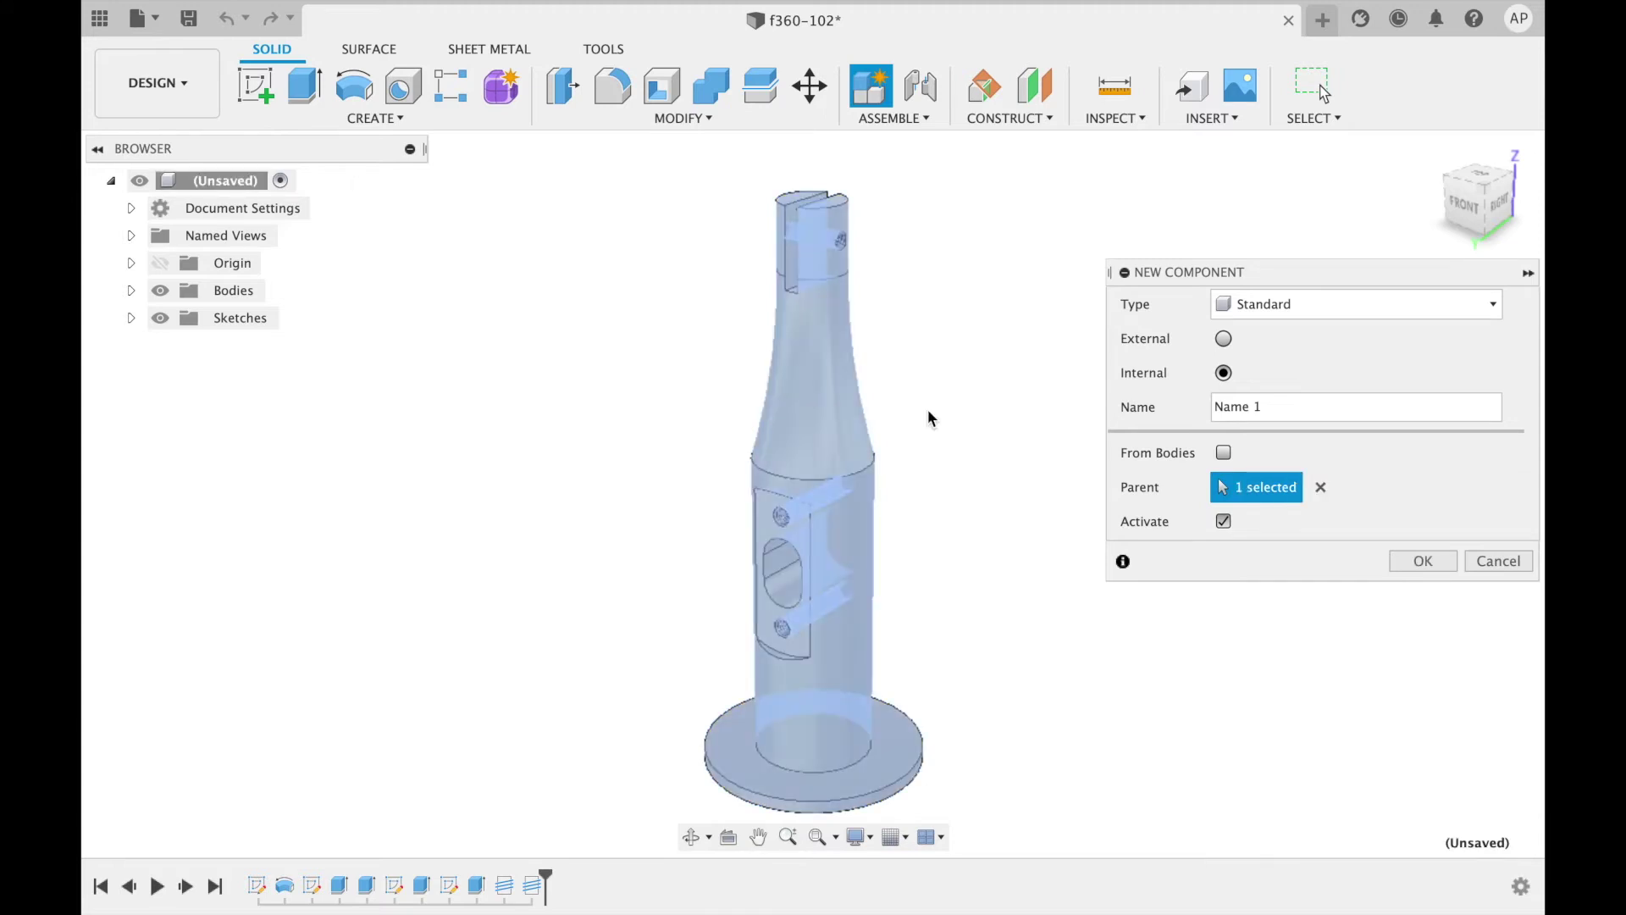
click(1319, 486)
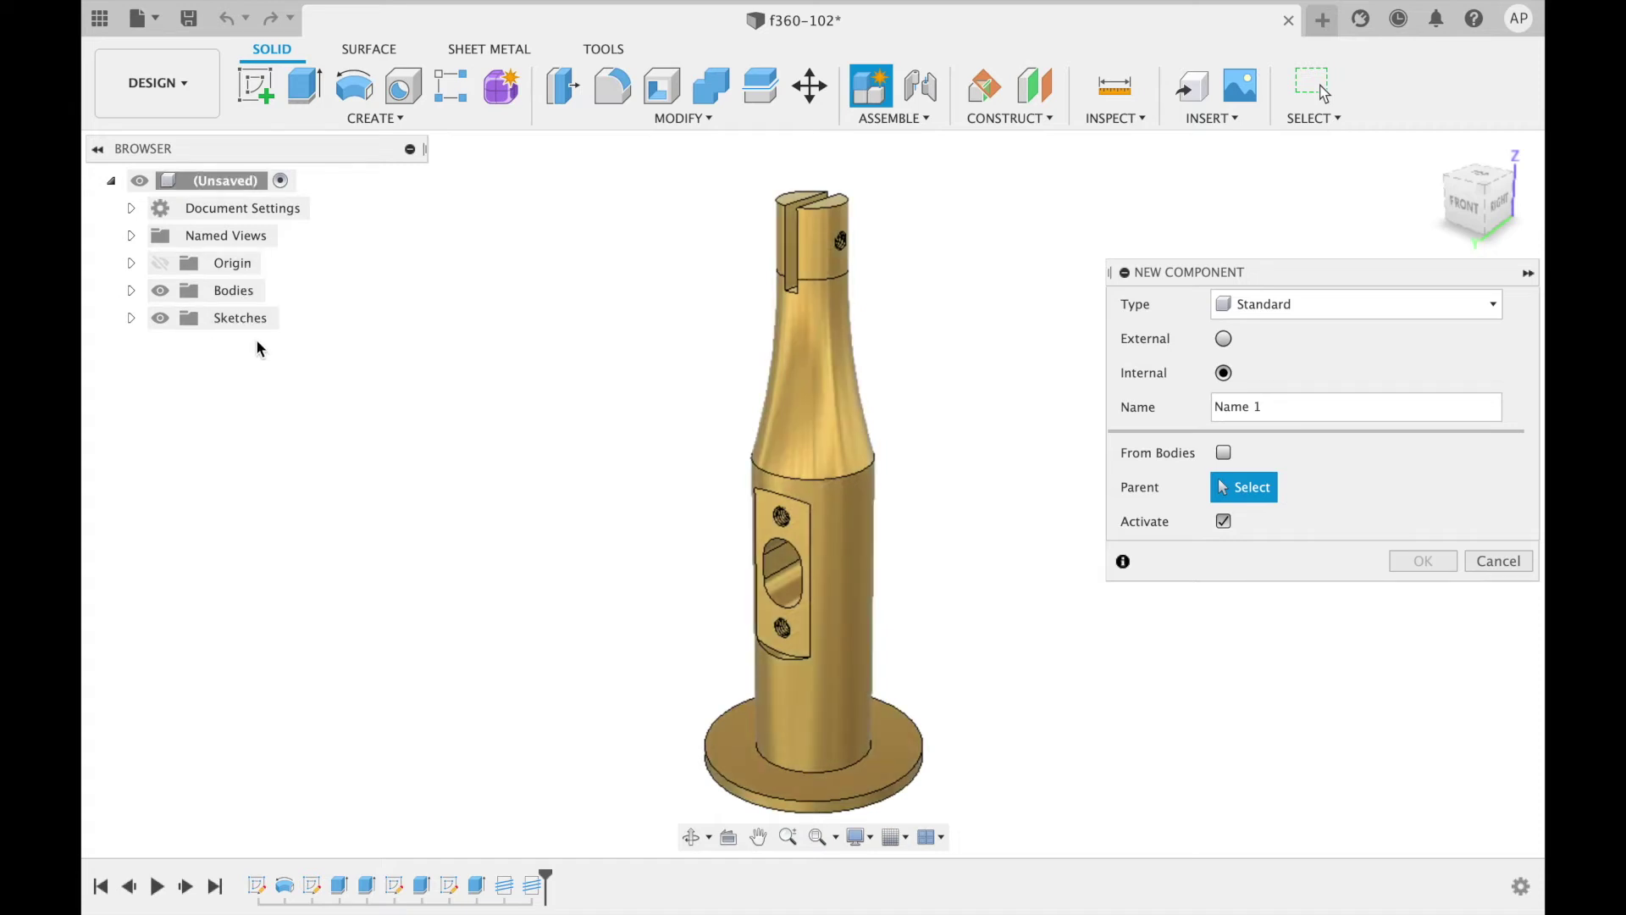
click(111, 180)
click(1223, 522)
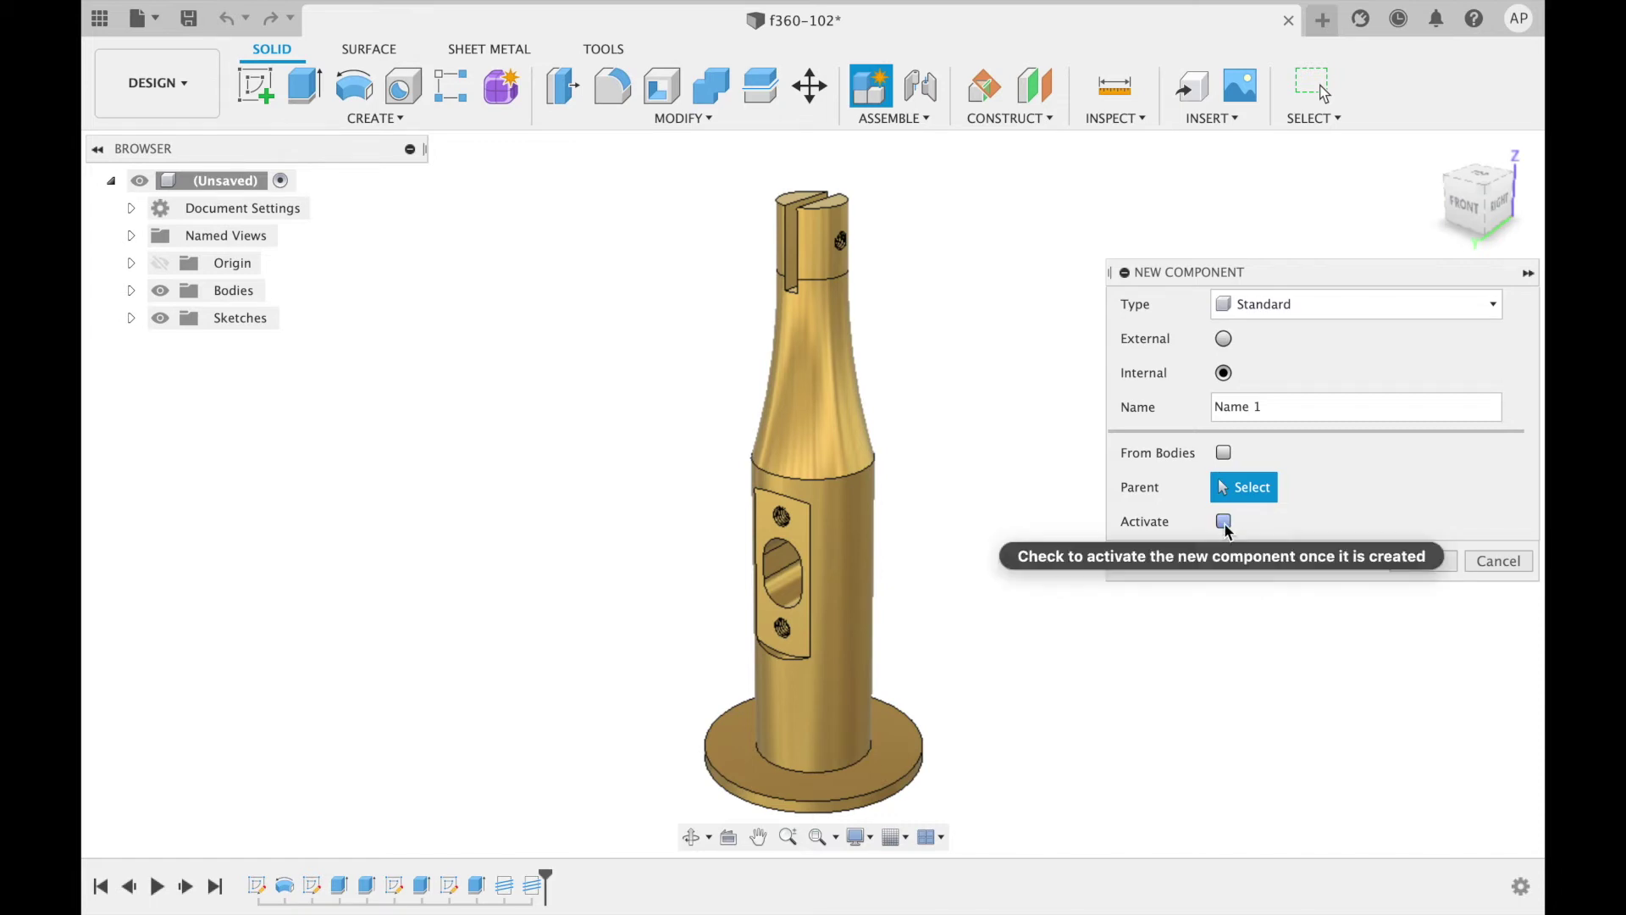
click(1224, 520)
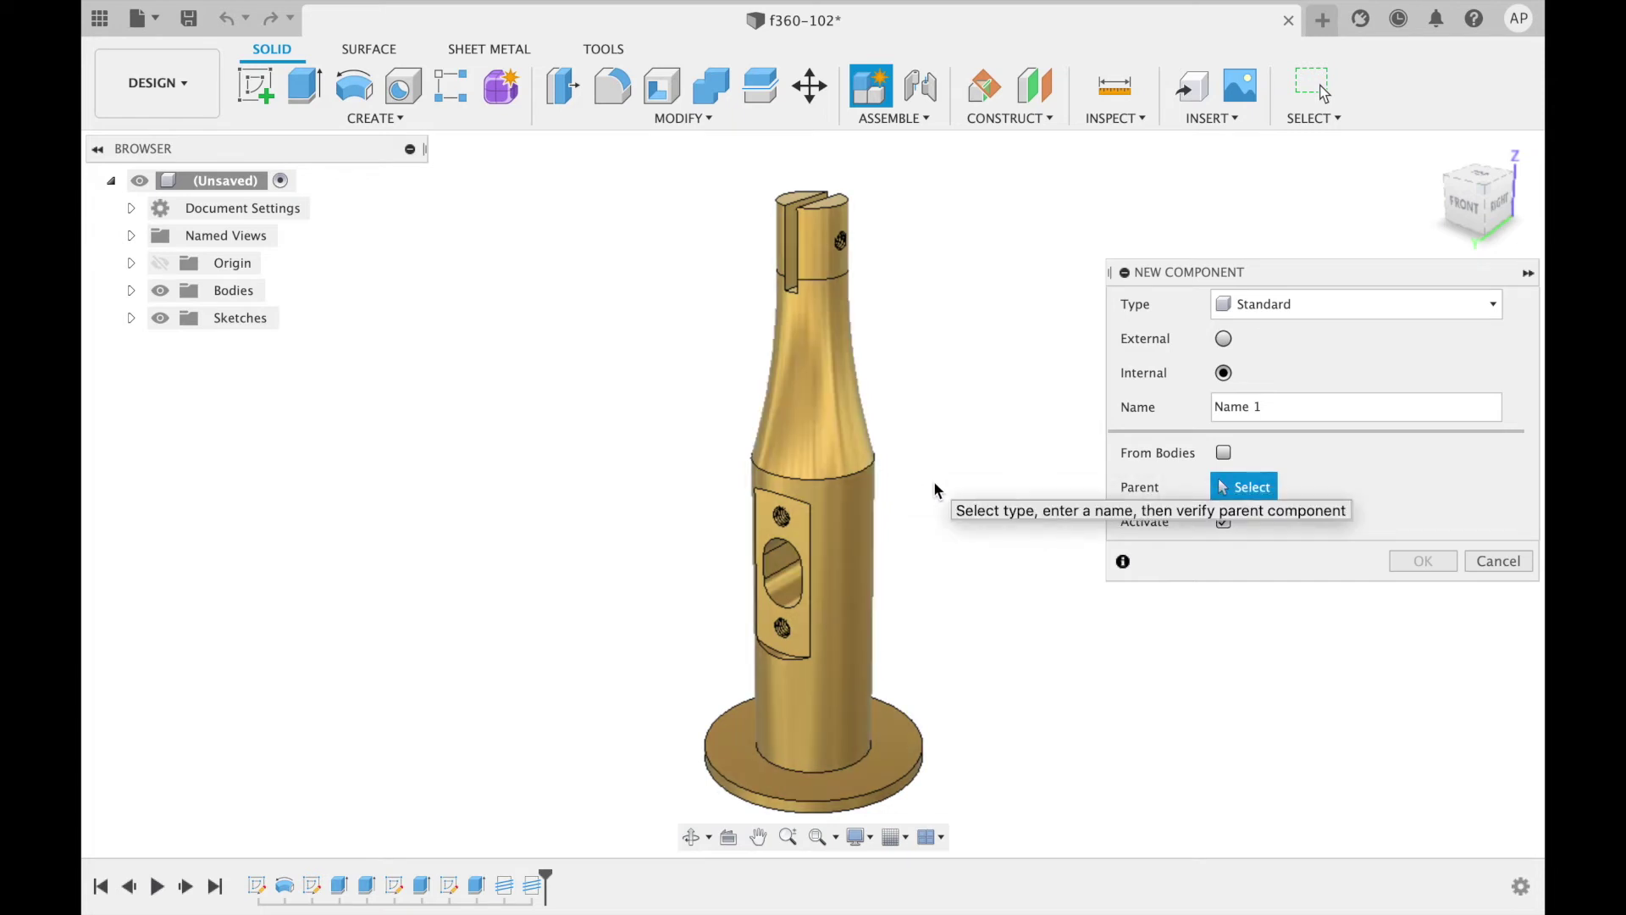
click(838, 461)
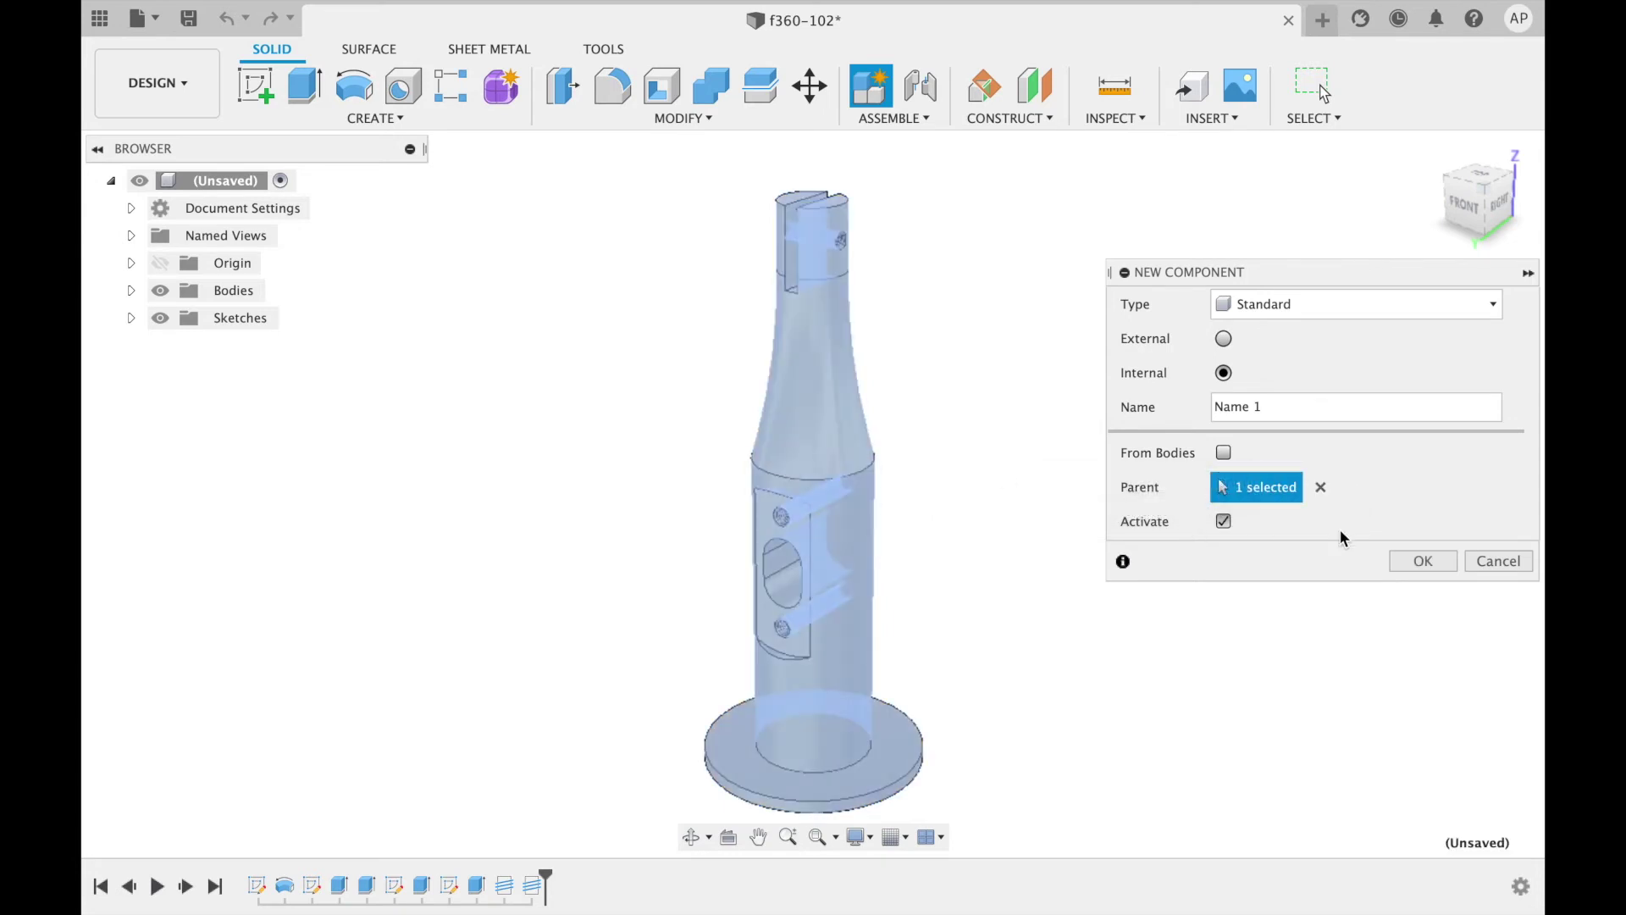
Create the component 'Name 1' and make Name 1:1 the active component.
click(1424, 562)
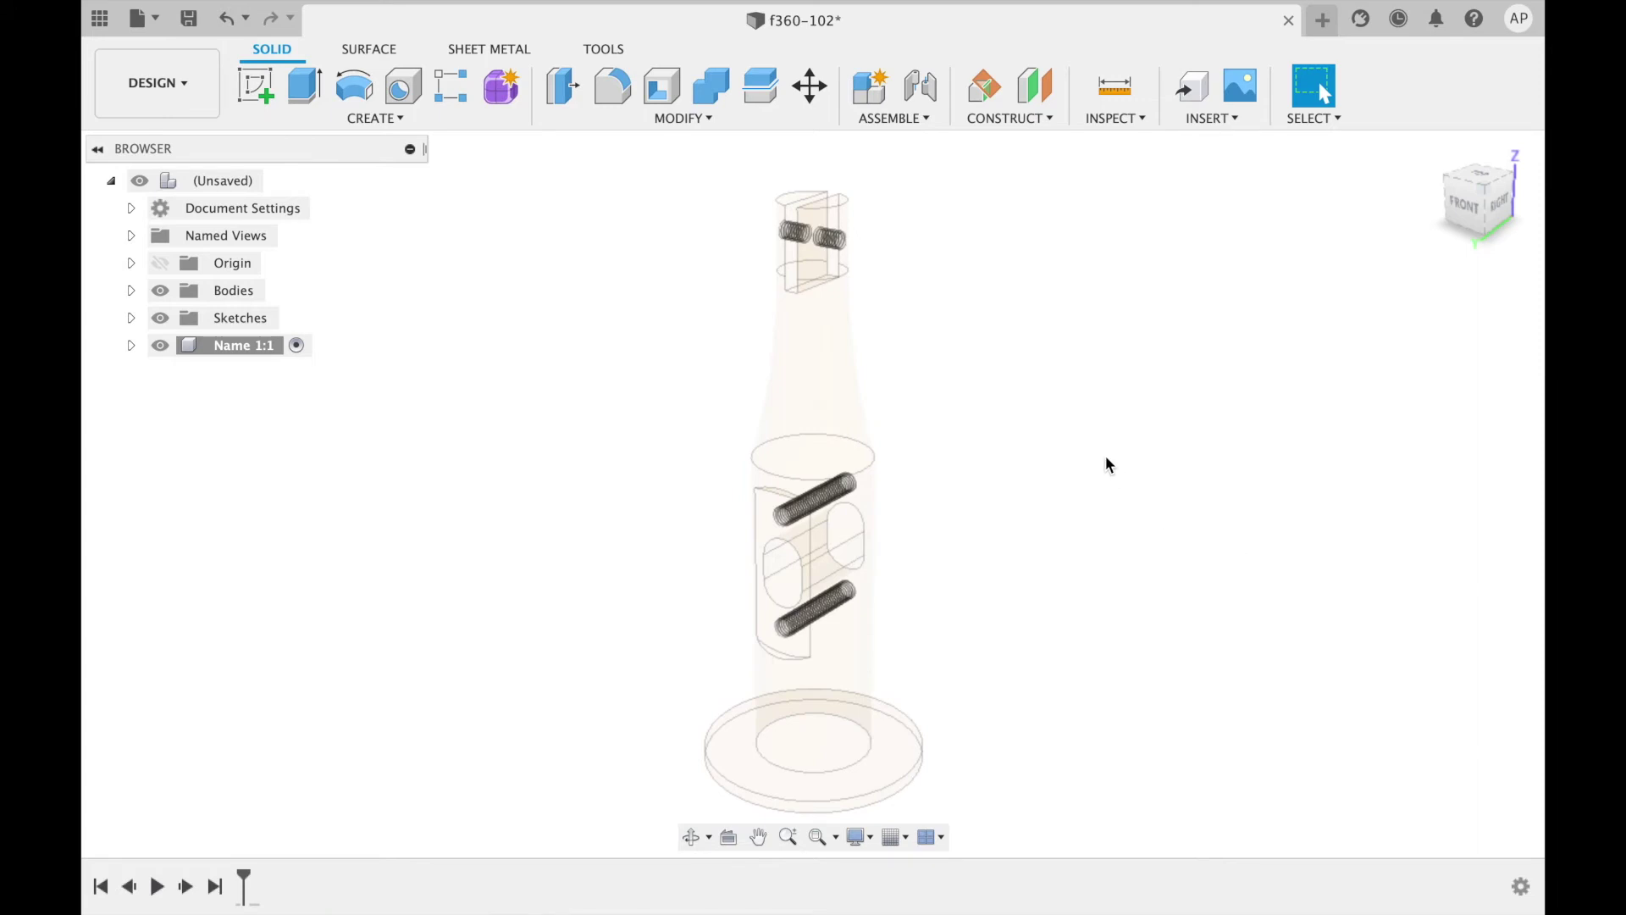
click(244, 343)
click(298, 344)
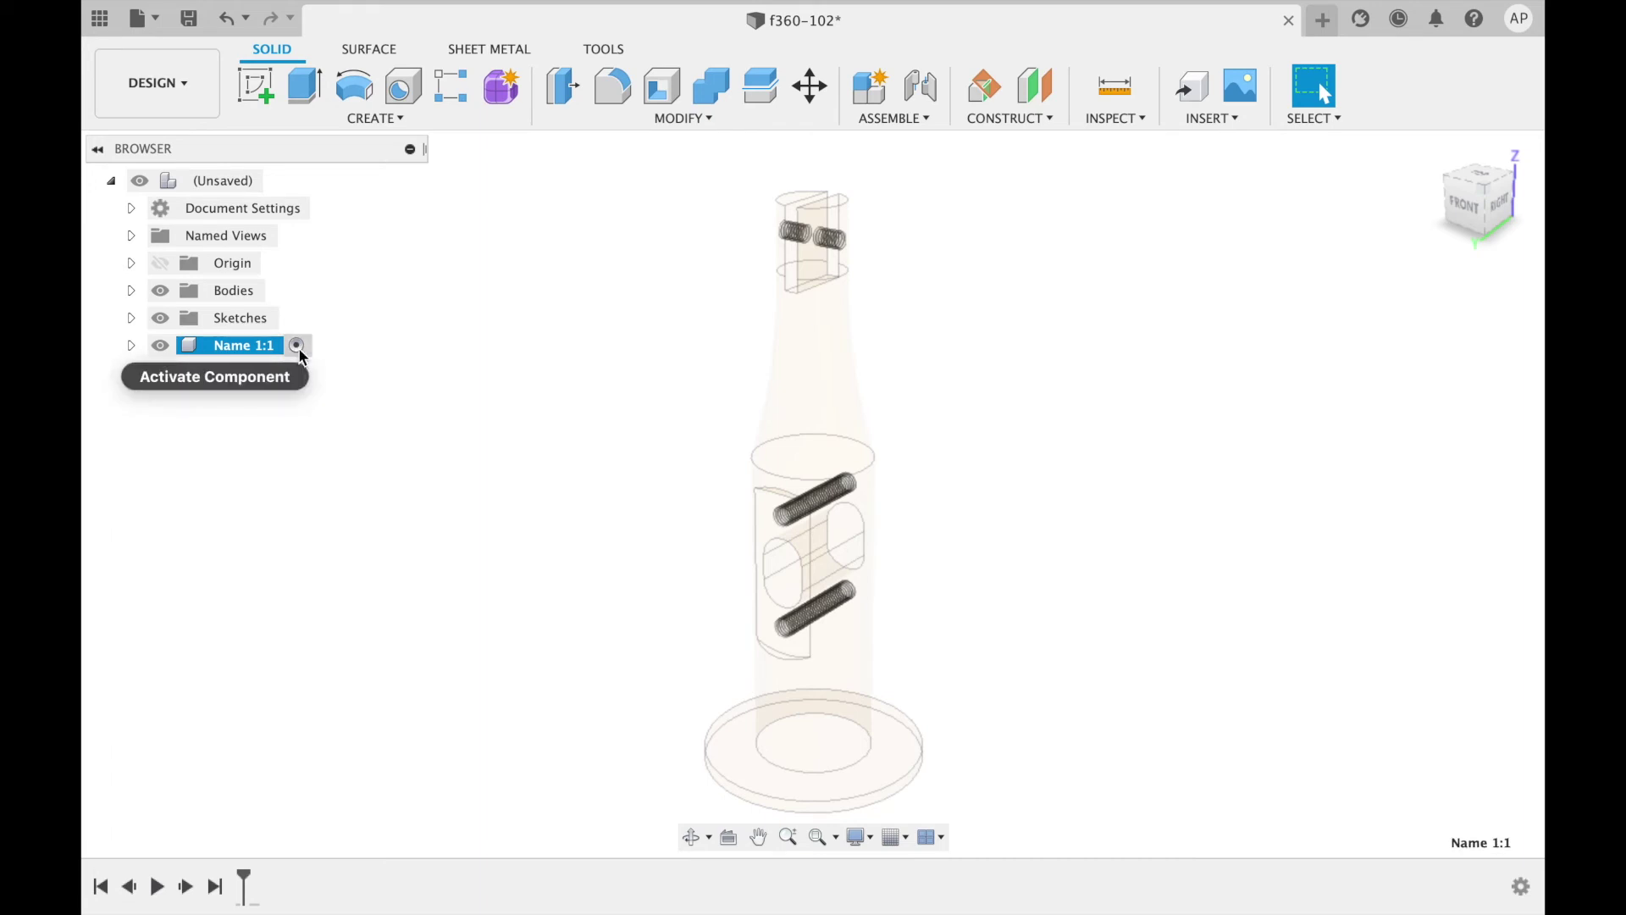
click(394, 121)
Create Component3 inside Name 1 and collapse Name 1:1 in the browser.
click(393, 139)
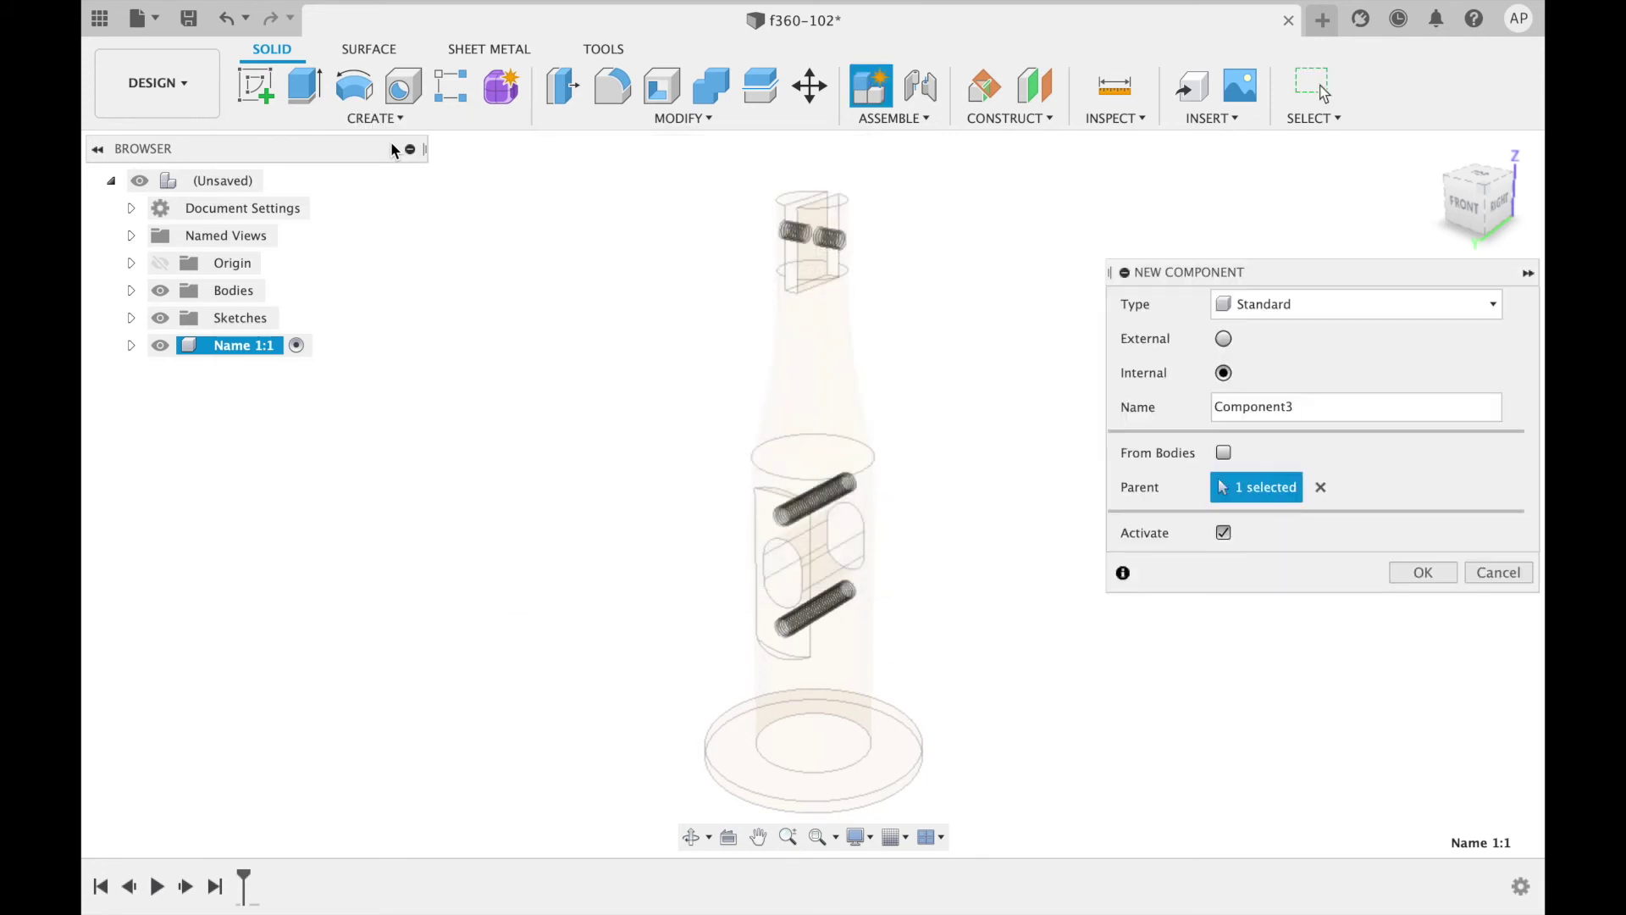
click(1422, 574)
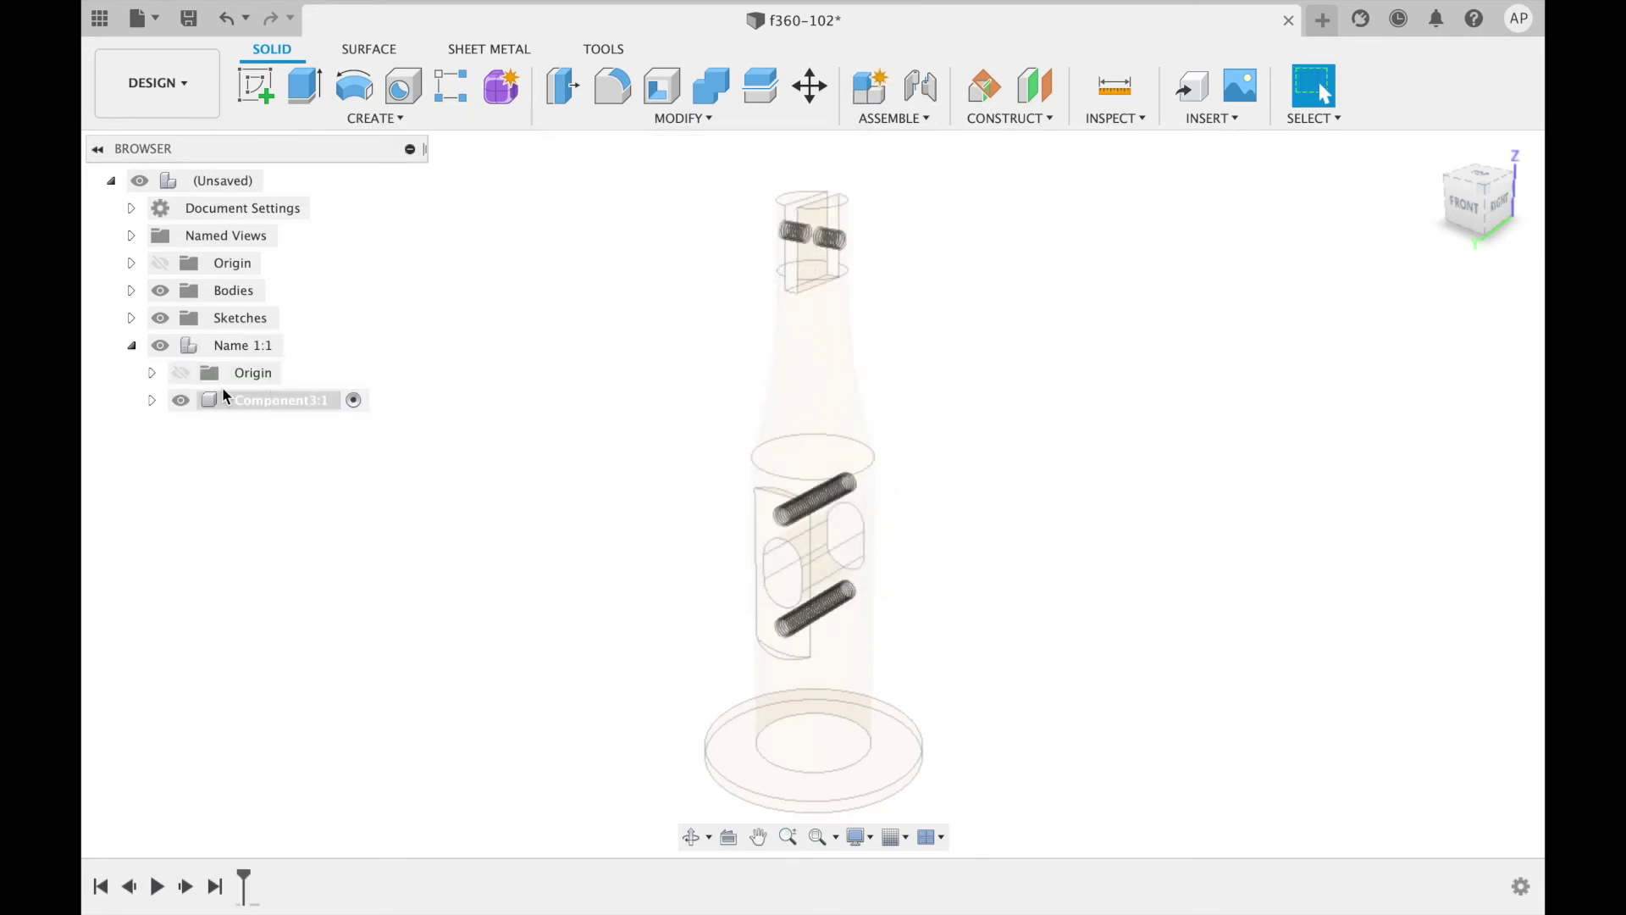
click(133, 346)
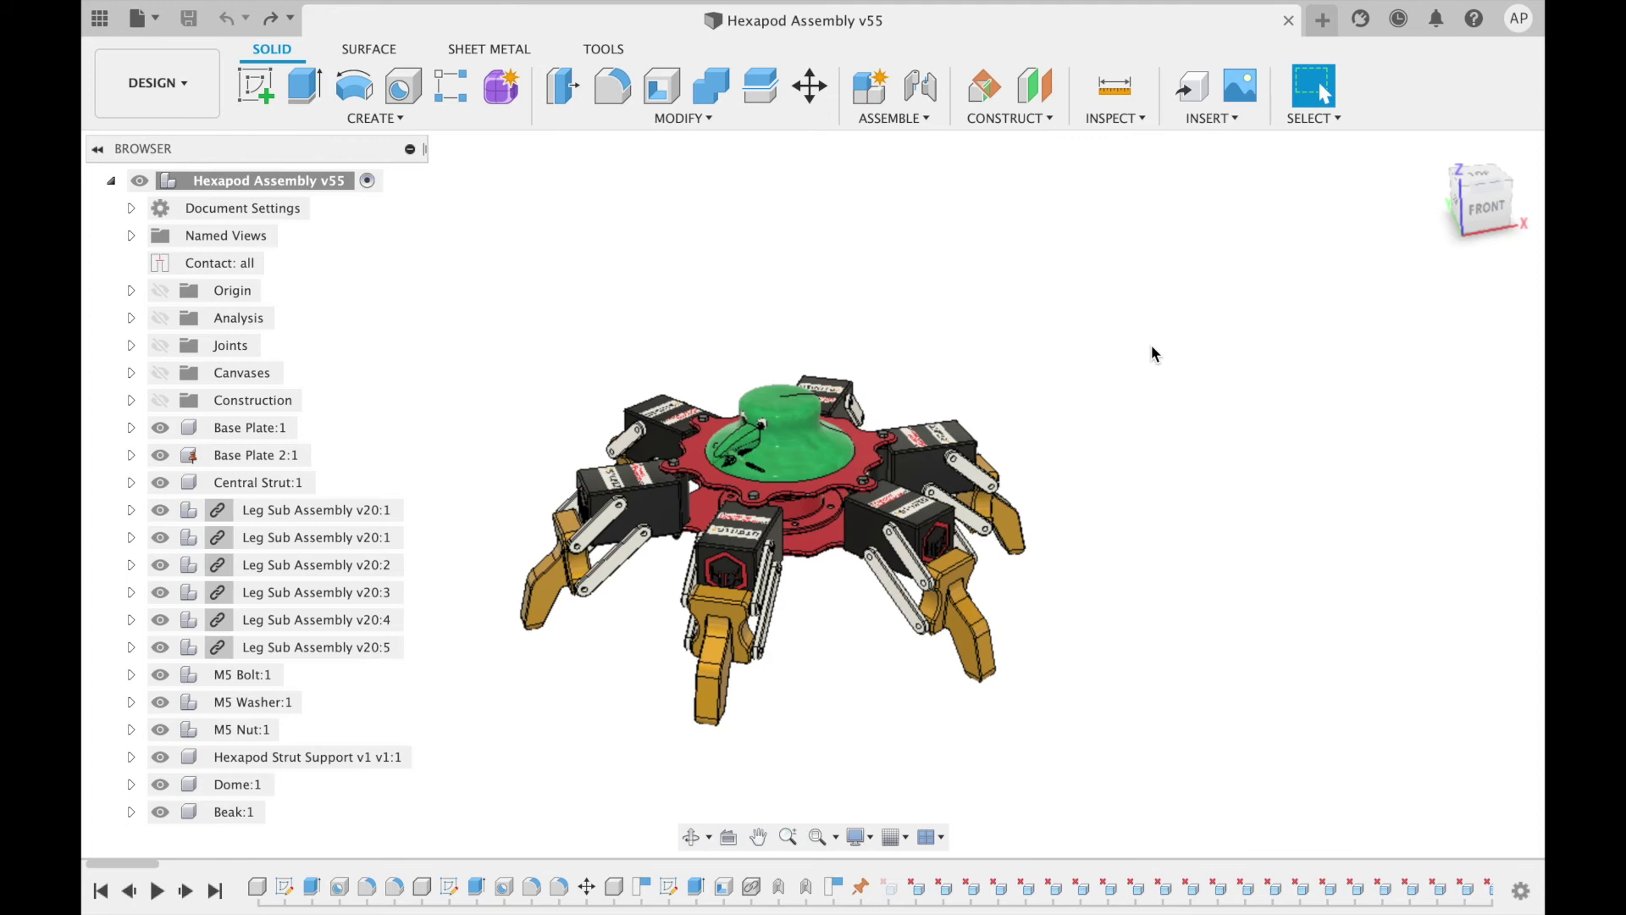
Insert Leg Sub Assembly from the Data Panel into the Hexapod Assembly.
click(102, 21)
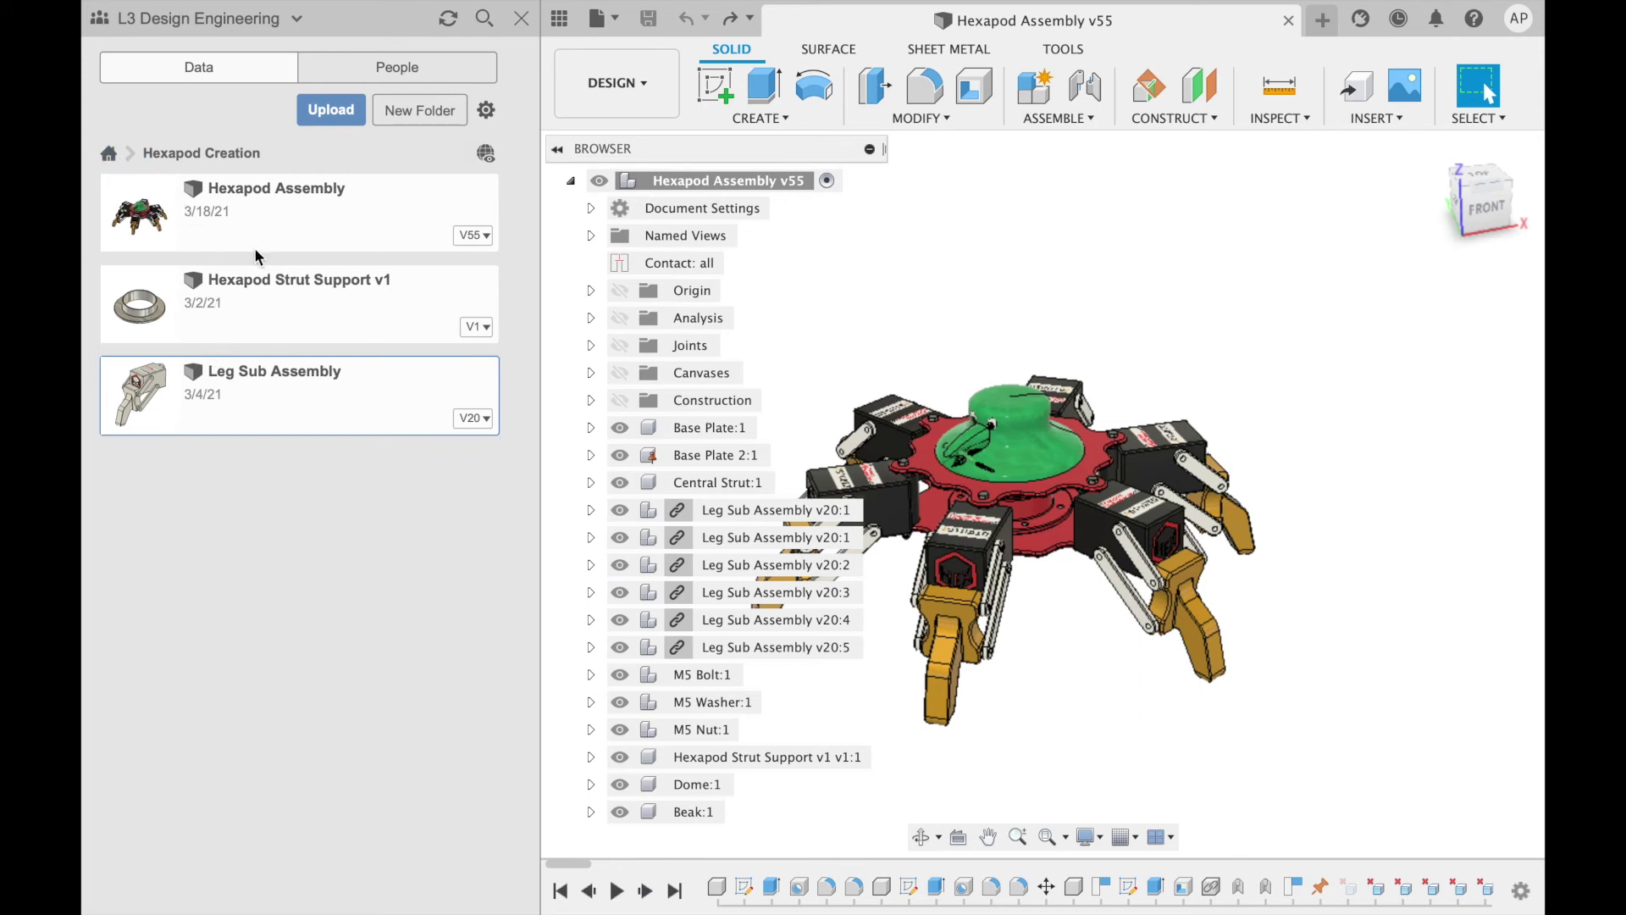
right_click(301, 405)
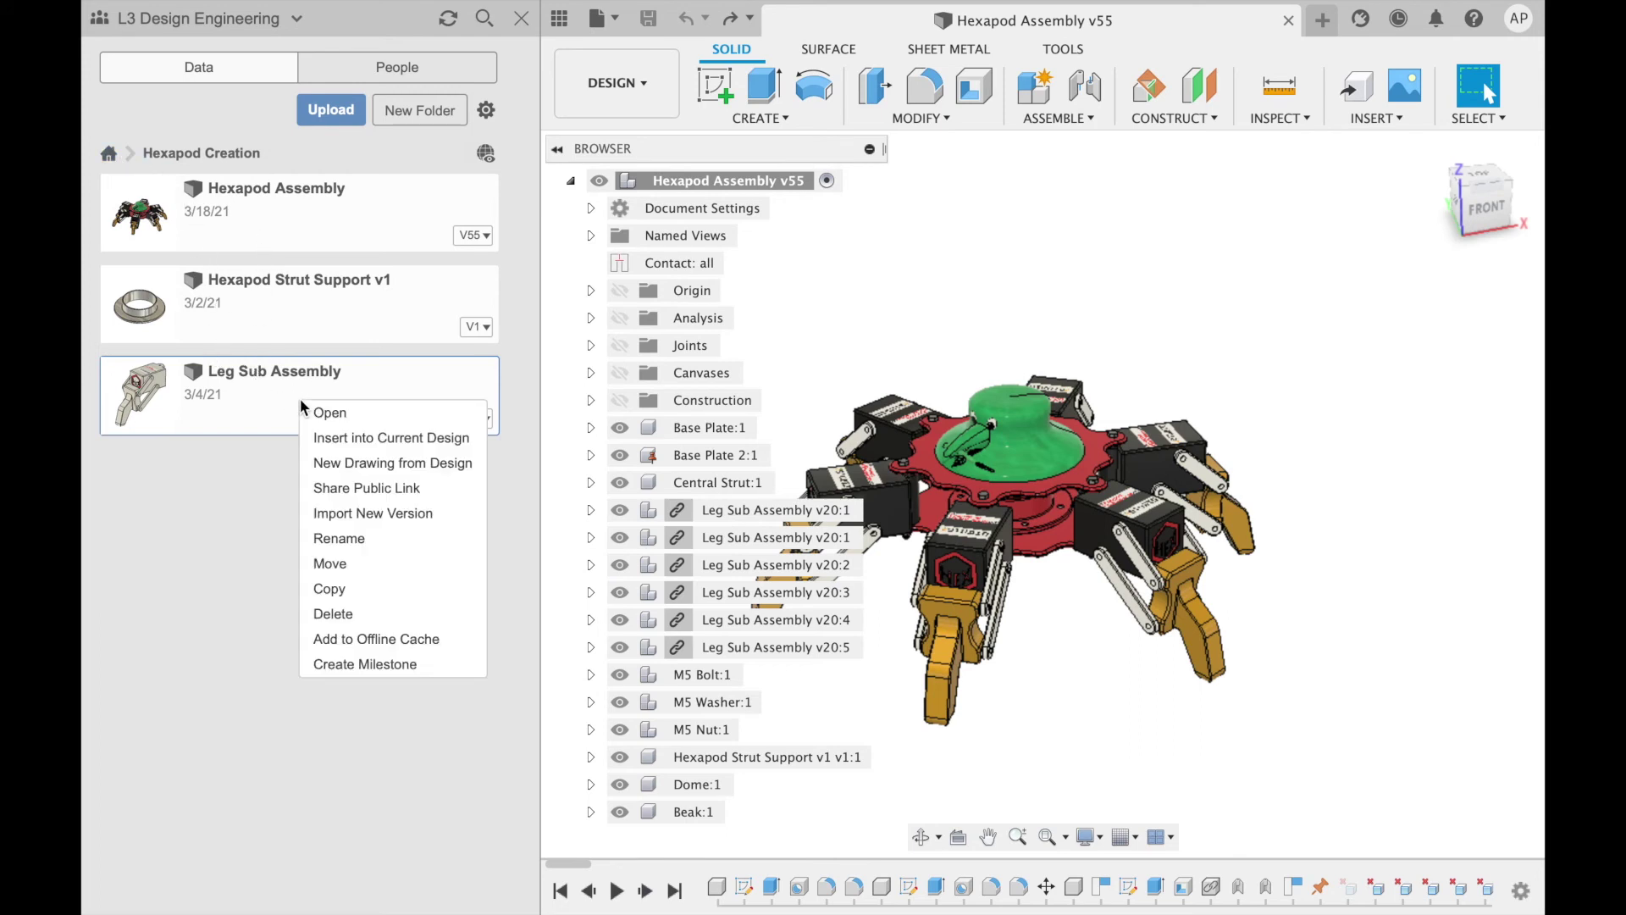
click(380, 440)
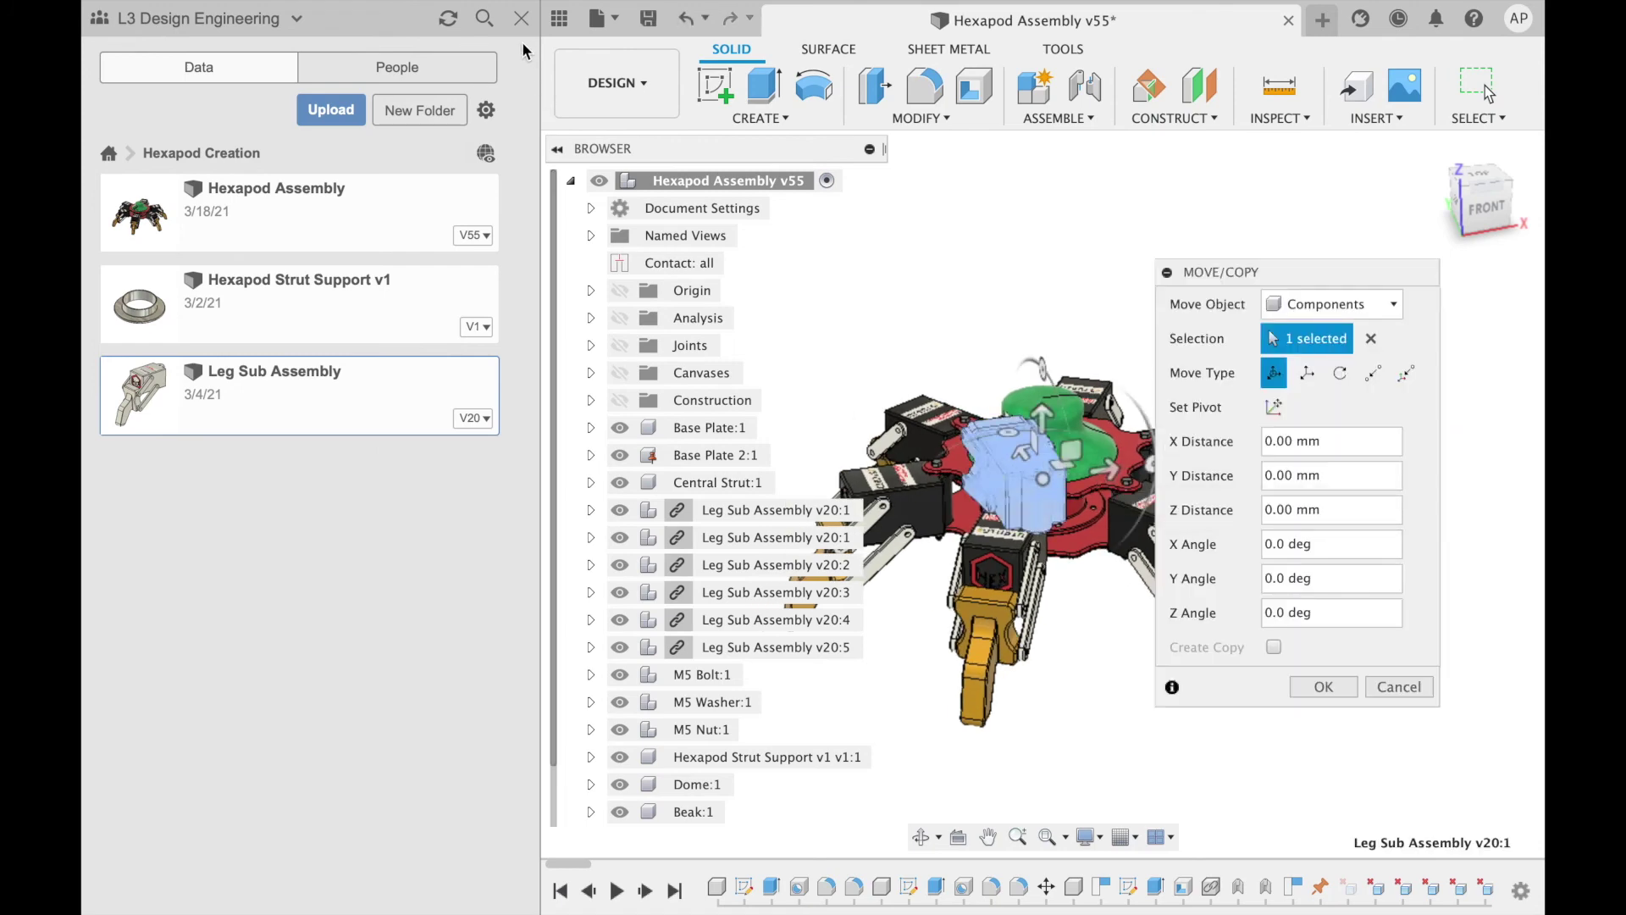
click(521, 18)
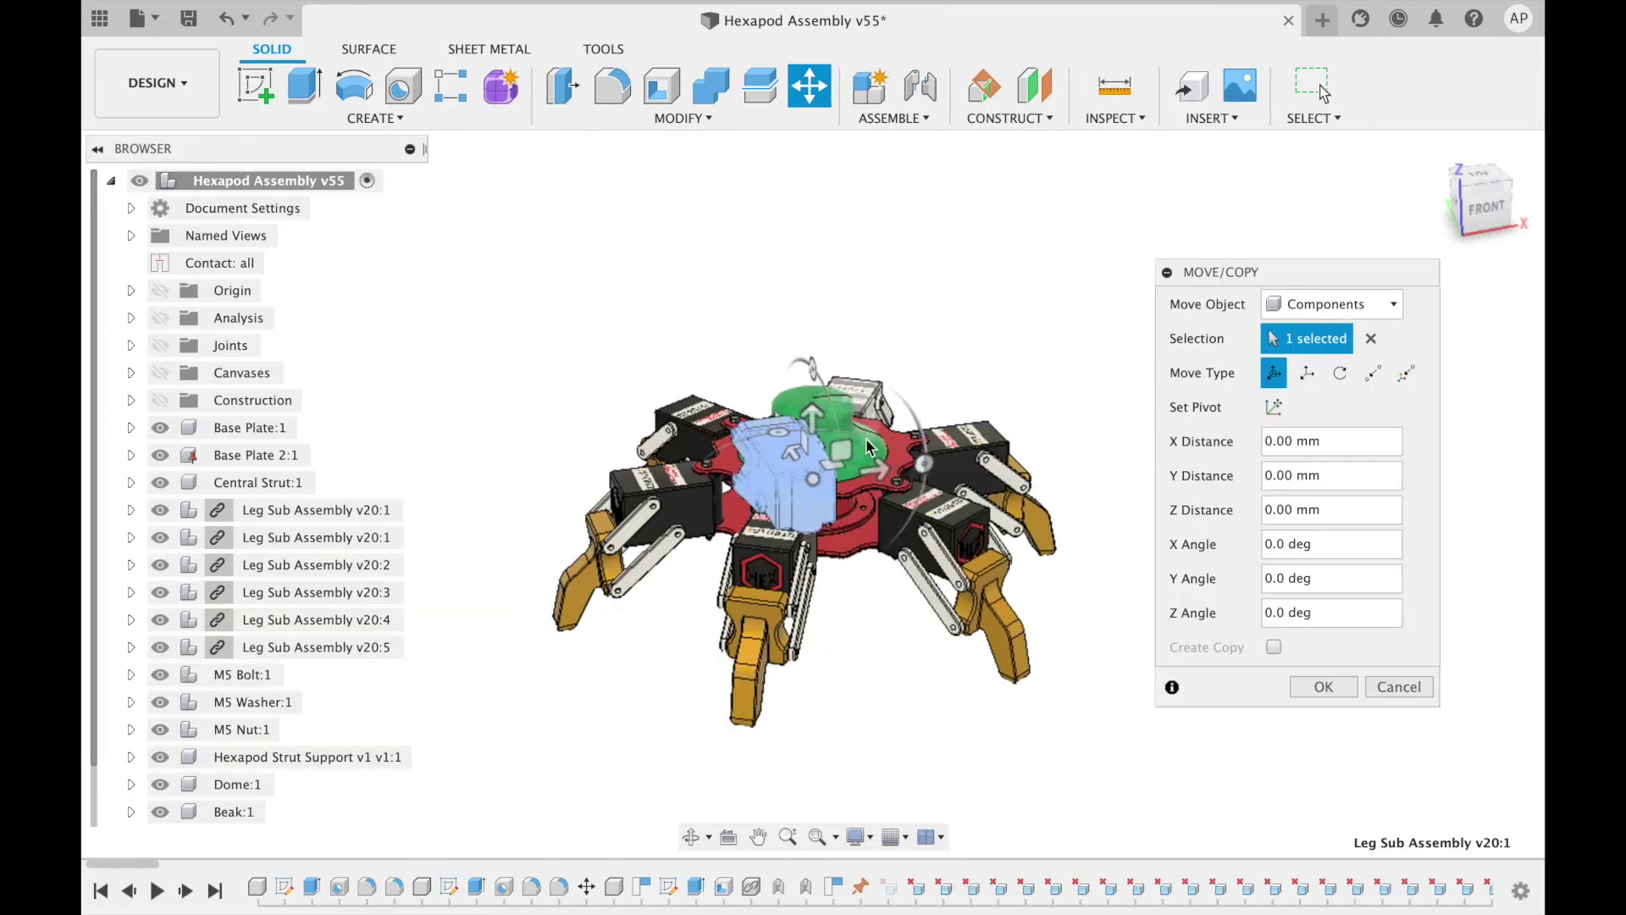
Move the inserted leg 250 mm out to the hexapod's right and confirm its position.
drag(874, 464, 1124, 326)
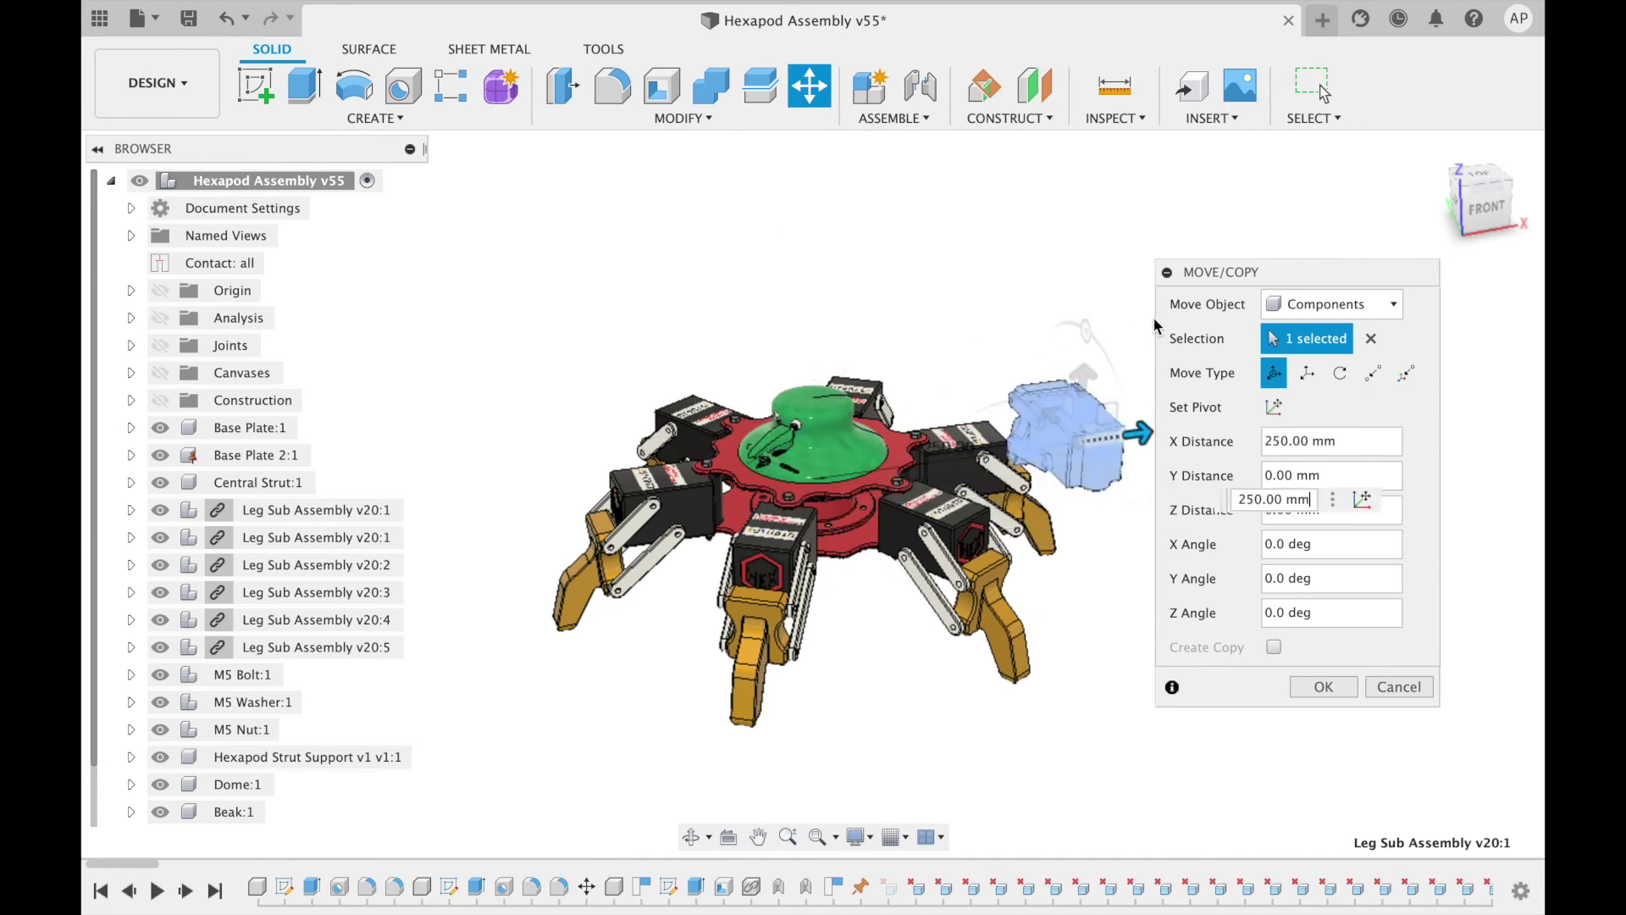
click(1323, 686)
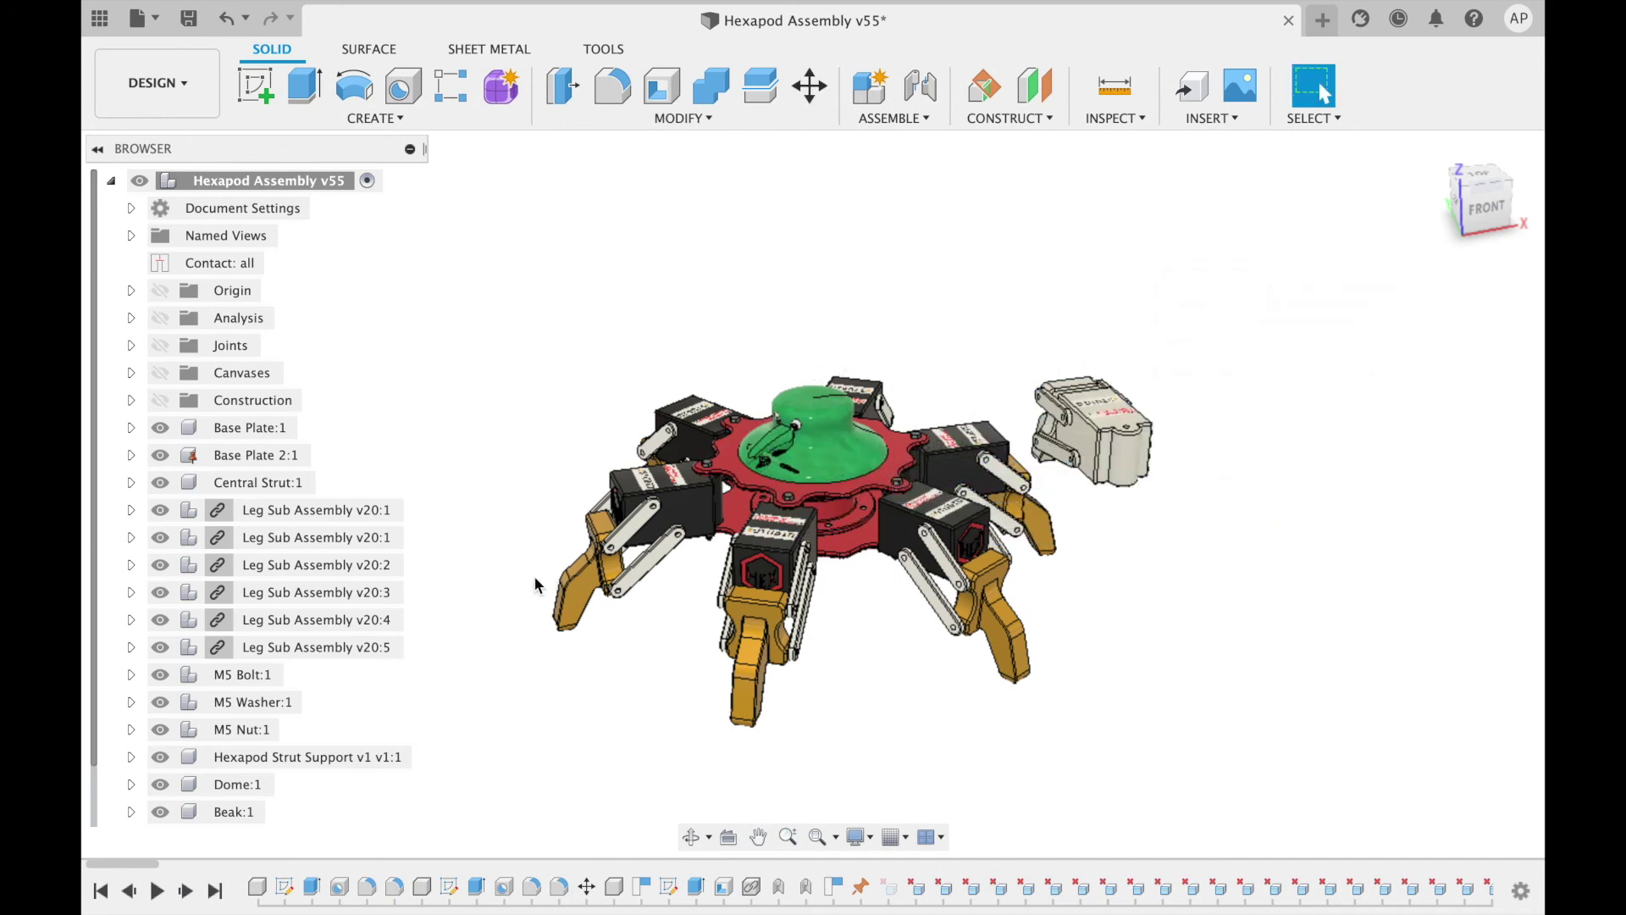
key(ctrl+v)
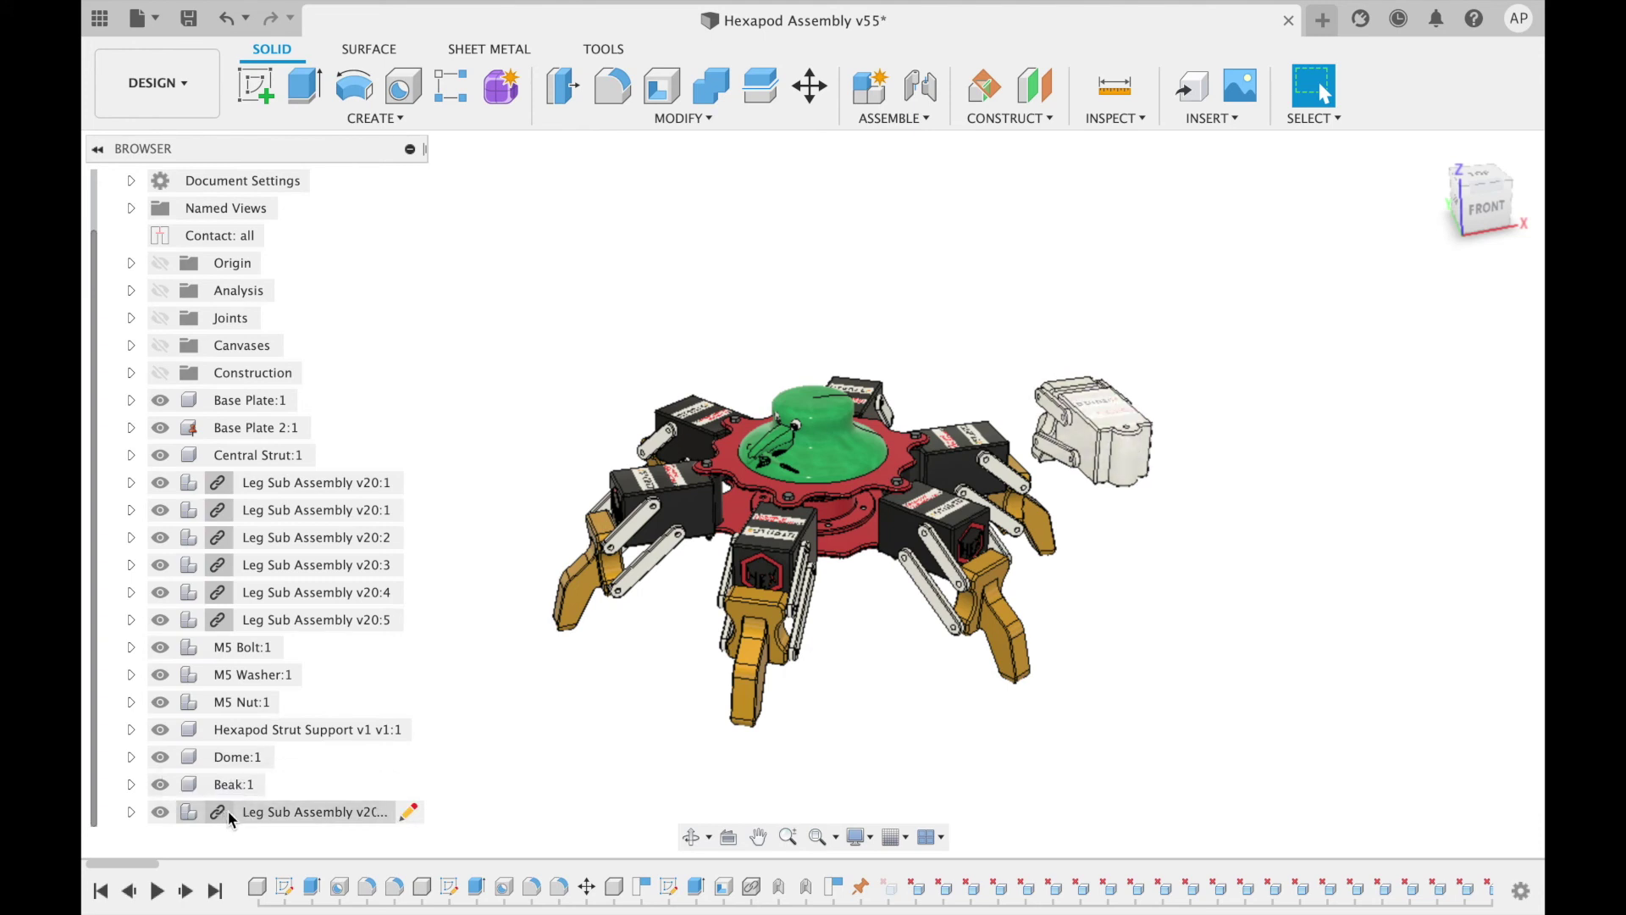
right_click(249, 814)
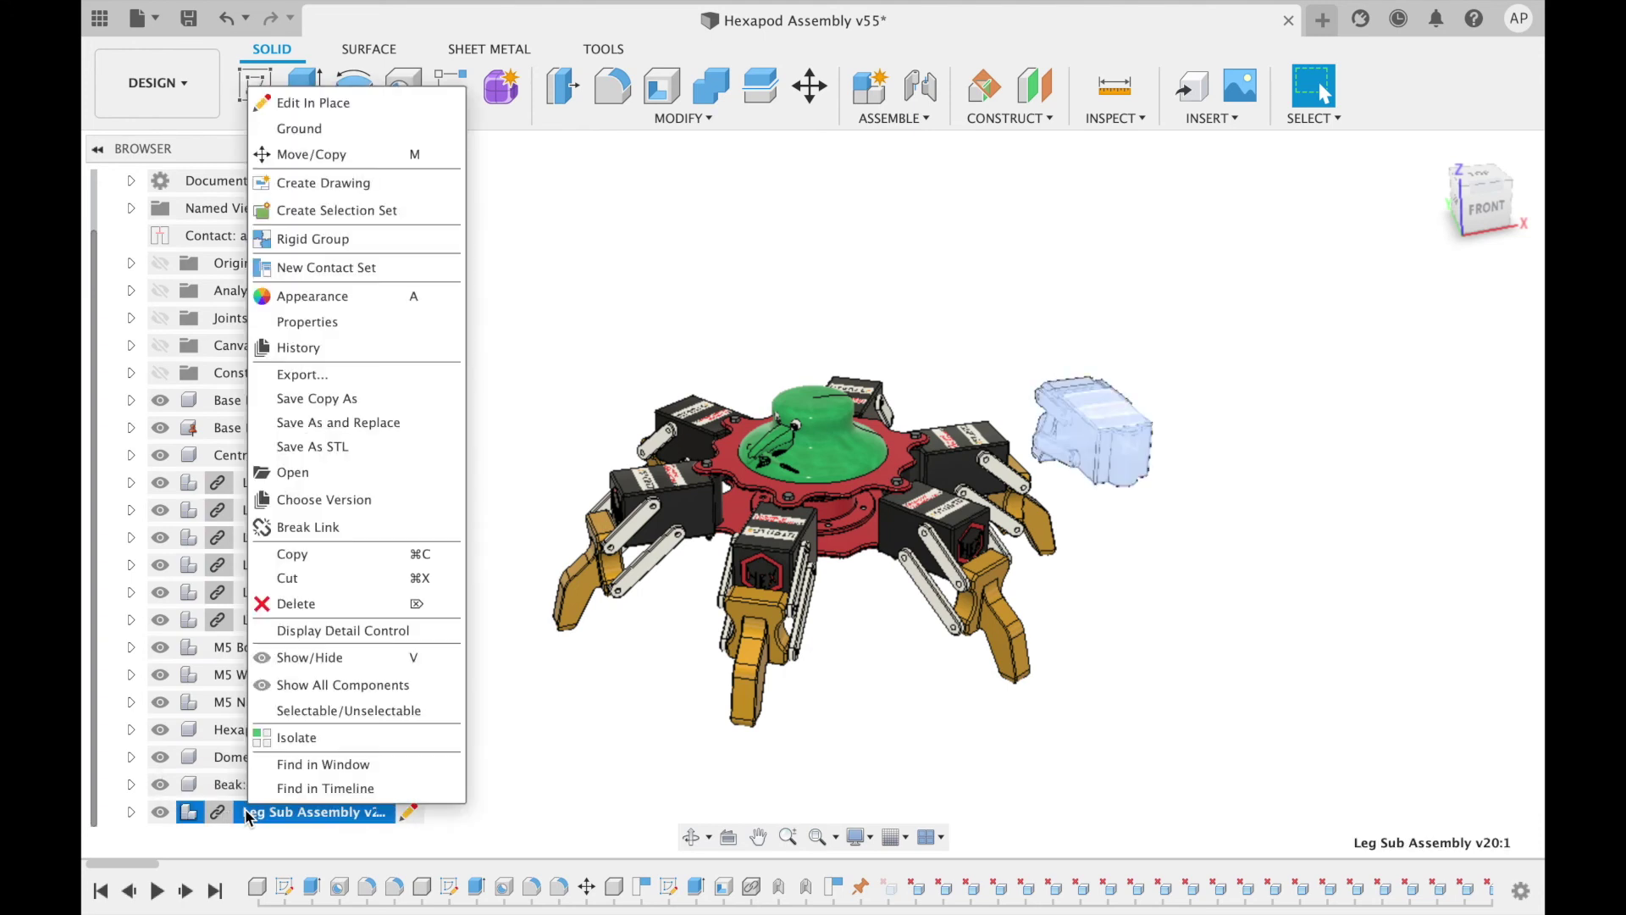
click(320, 529)
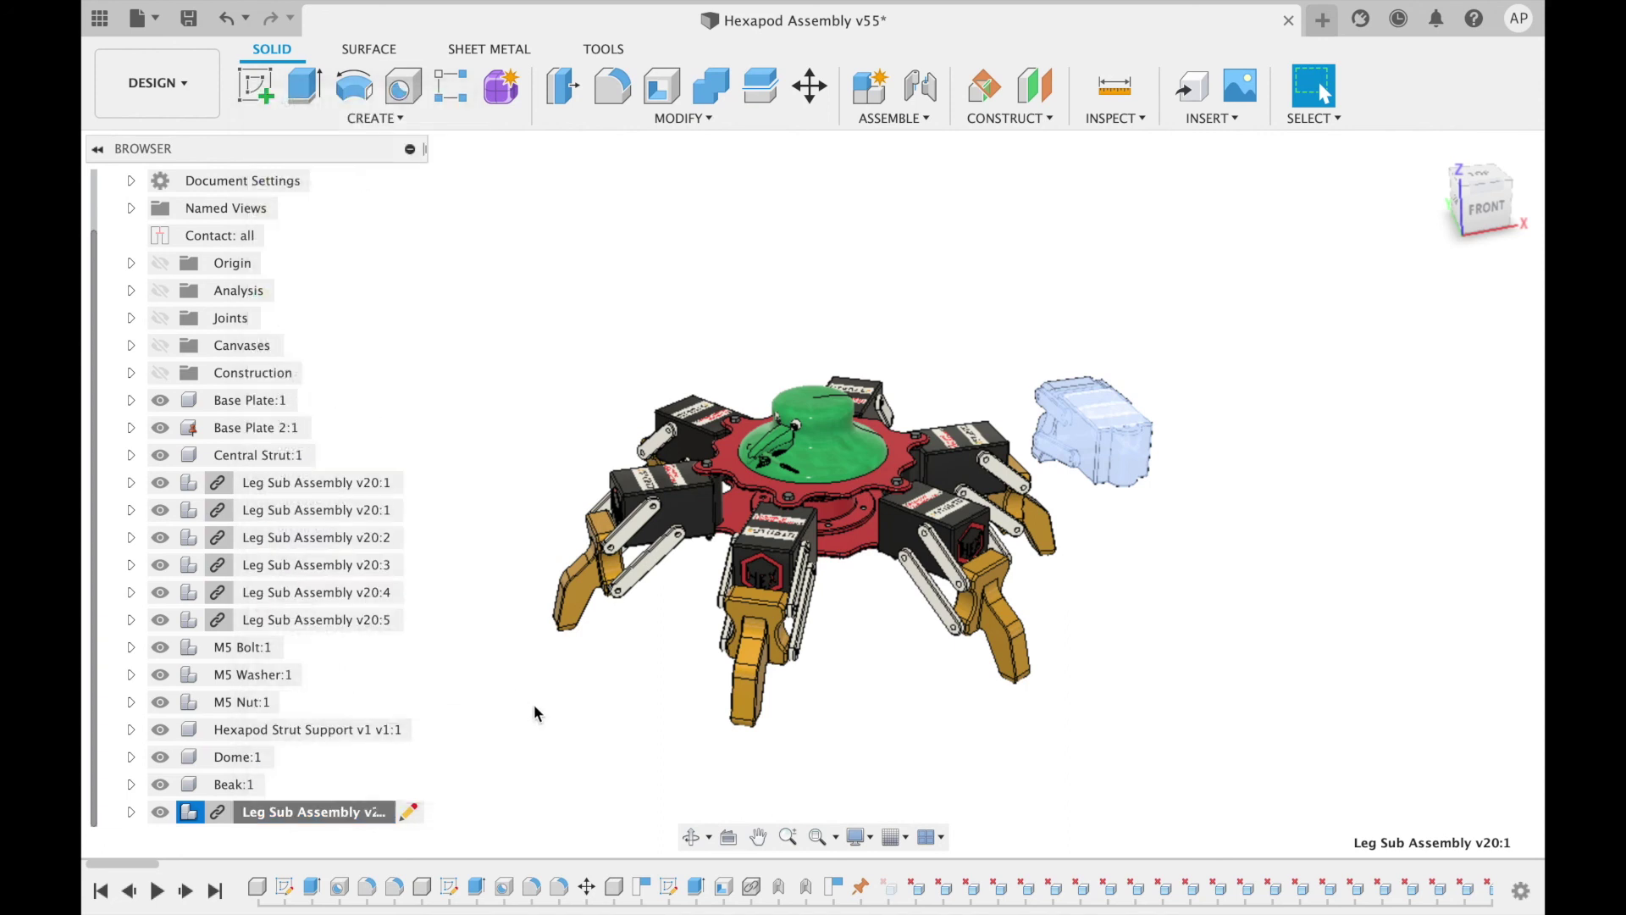
click(408, 811)
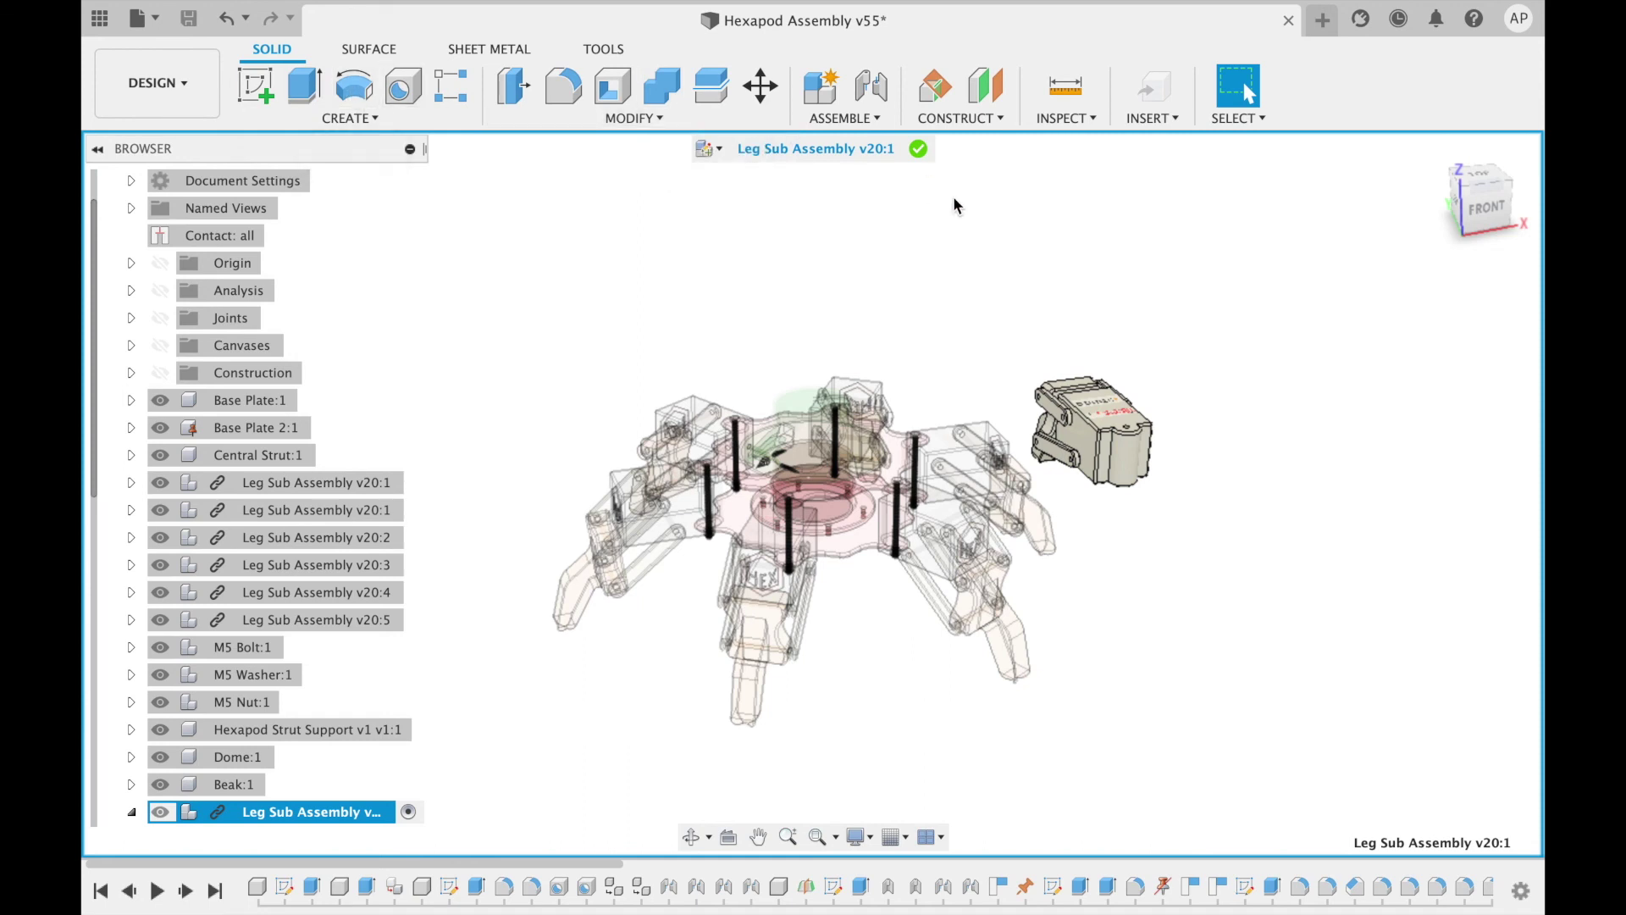
click(921, 149)
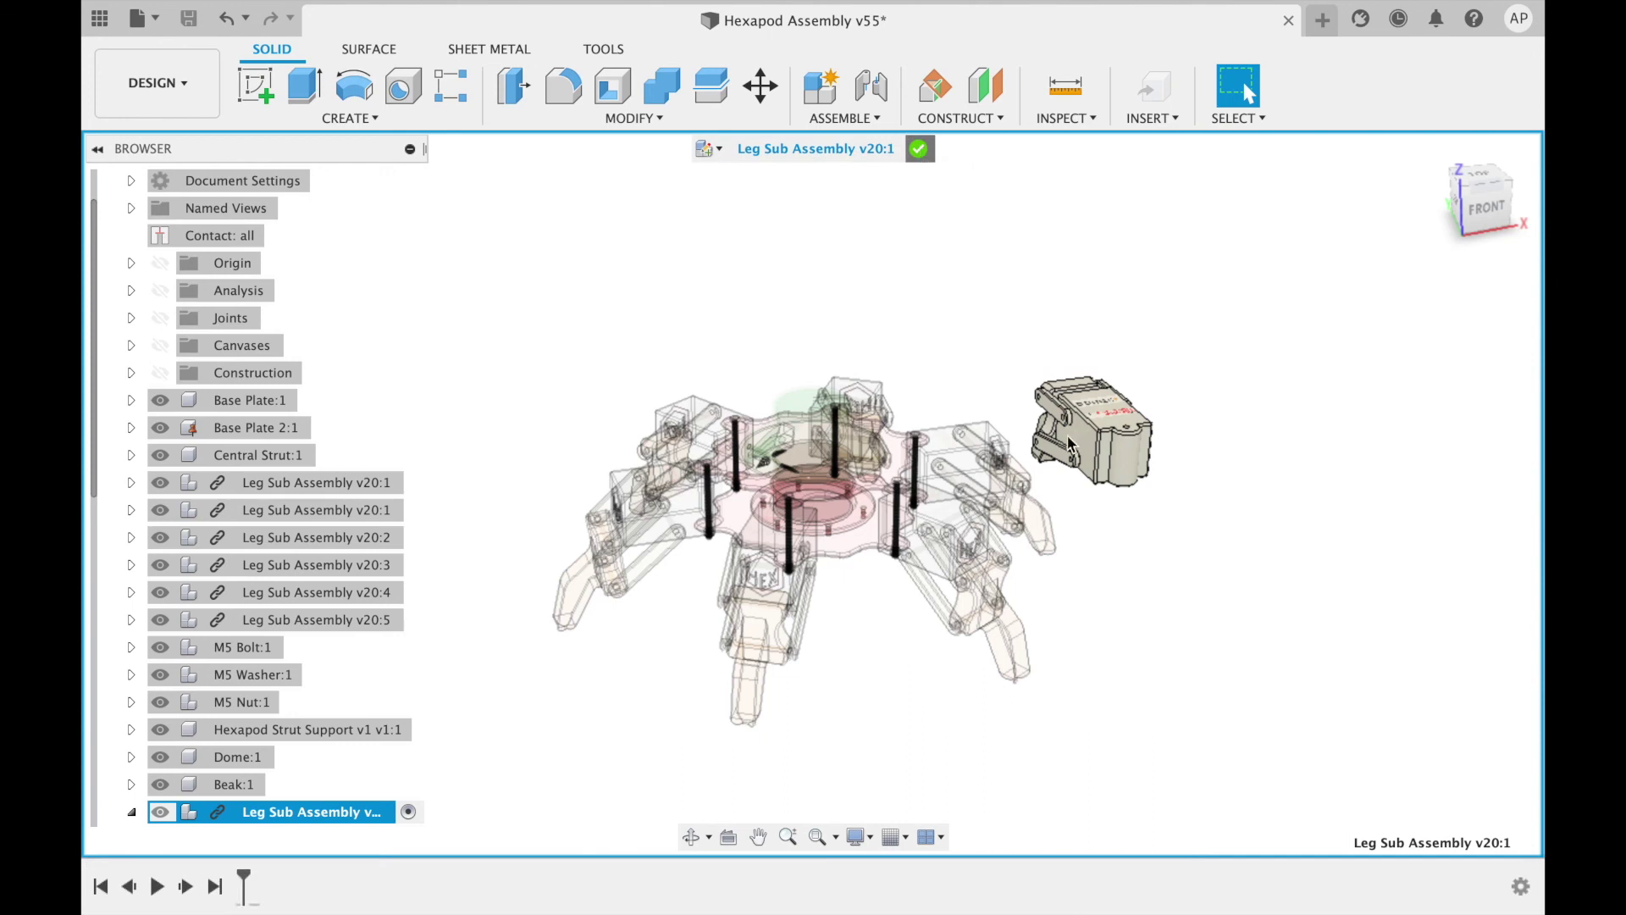